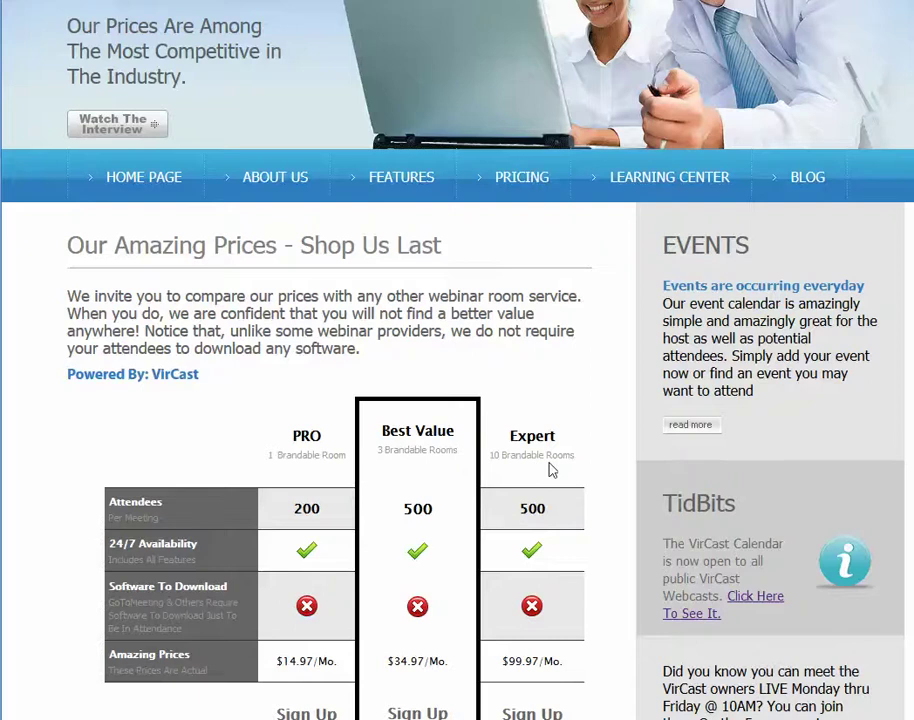
- Sign in to the member area, go to My webcasts and start a new webcast
{"action": "scroll", "coordinate": [559, 457], "scroll_direction": "down", "scroll_amount": 1}
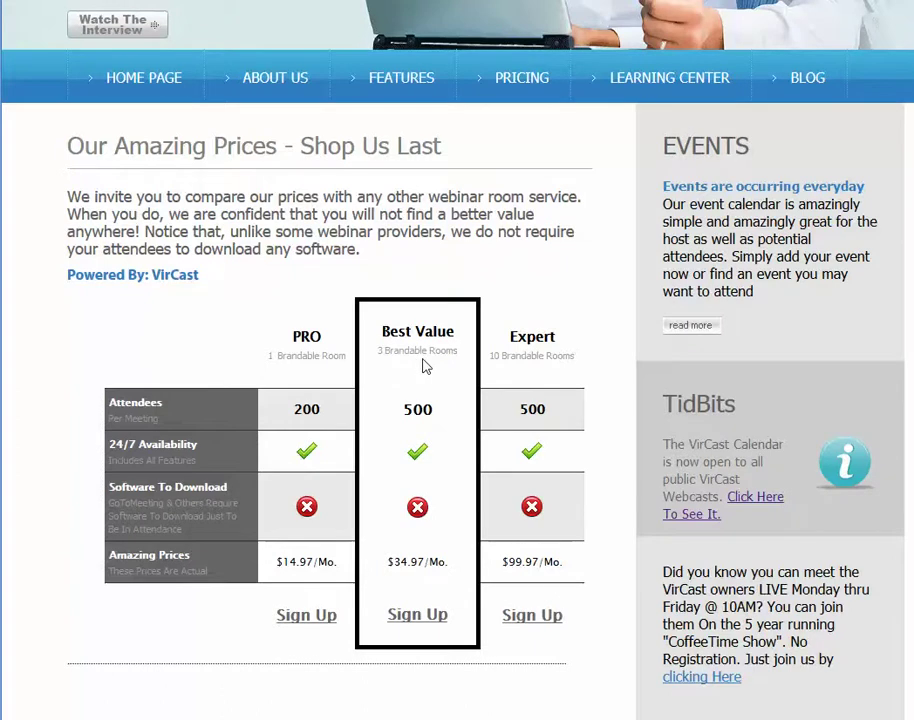
{"action": "scroll", "coordinate": [513, 289], "scroll_direction": "up", "scroll_amount": 2}
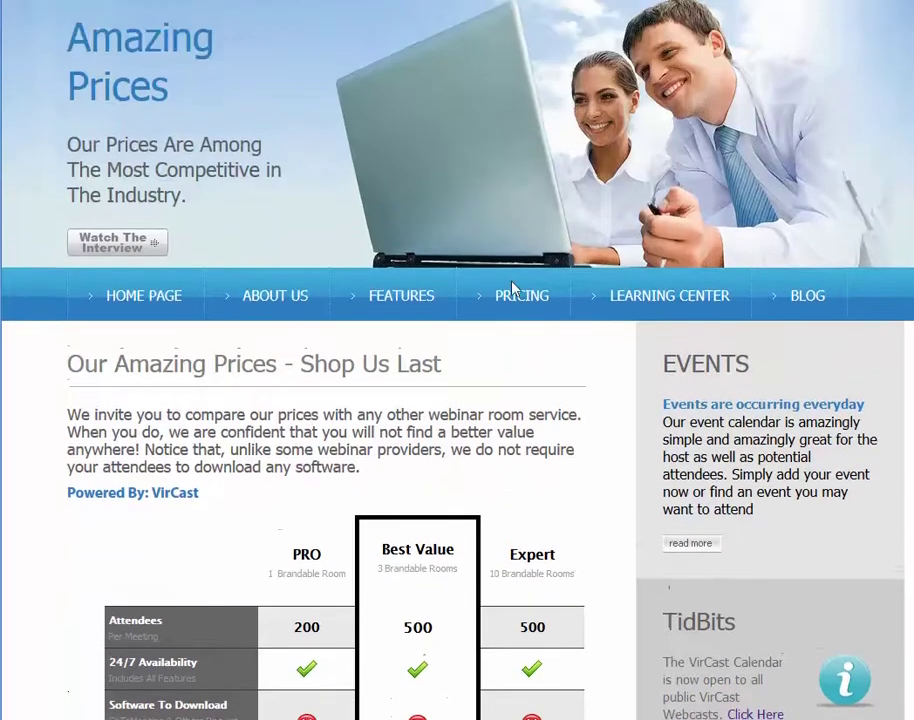
{"action": "scroll", "coordinate": [510, 260], "scroll_direction": "up", "scroll_amount": 2}
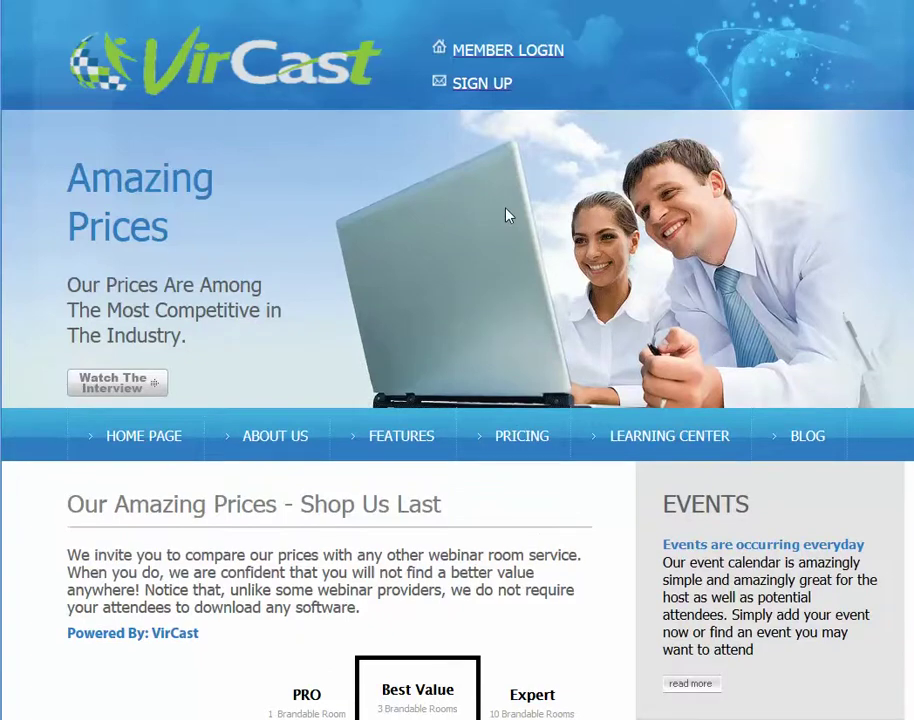
{"action": "left_click", "coordinate": [502, 60]}
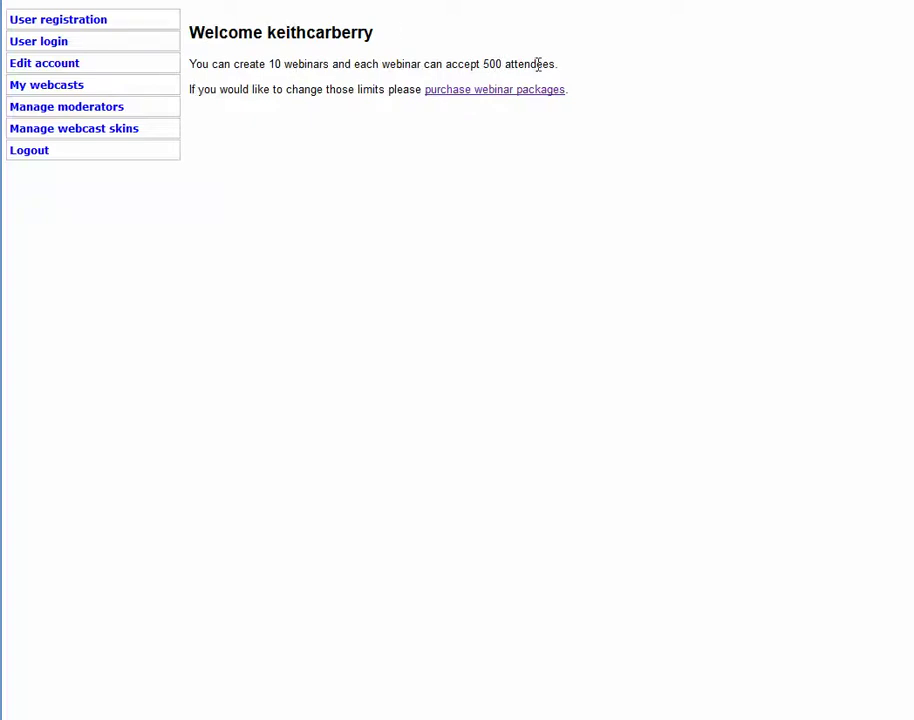
{"action": "left_click", "coordinate": [36, 93]}
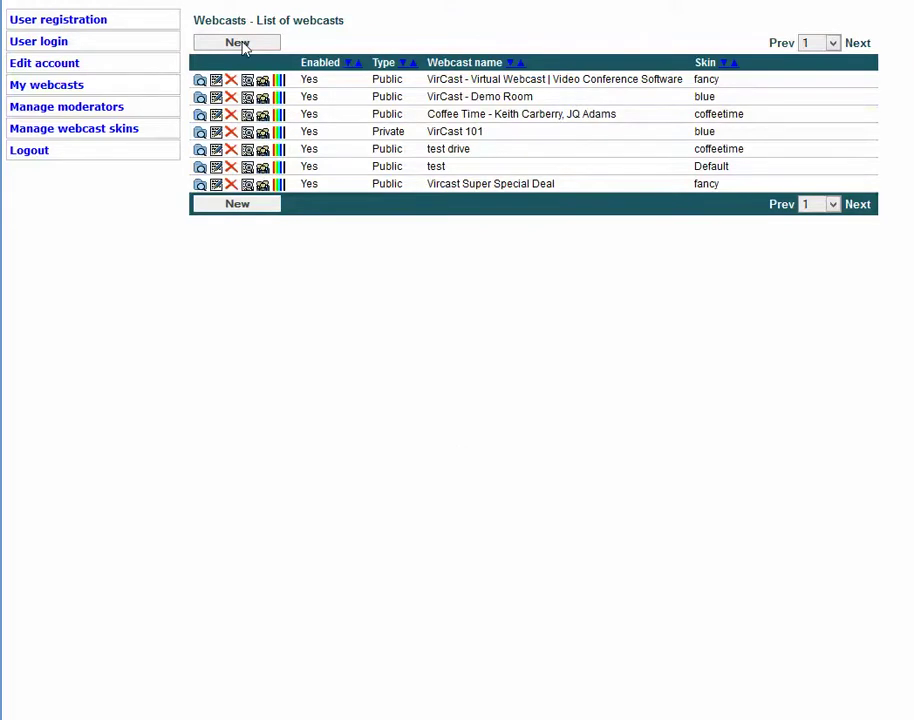
{"action": "left_click", "coordinate": [239, 44]}
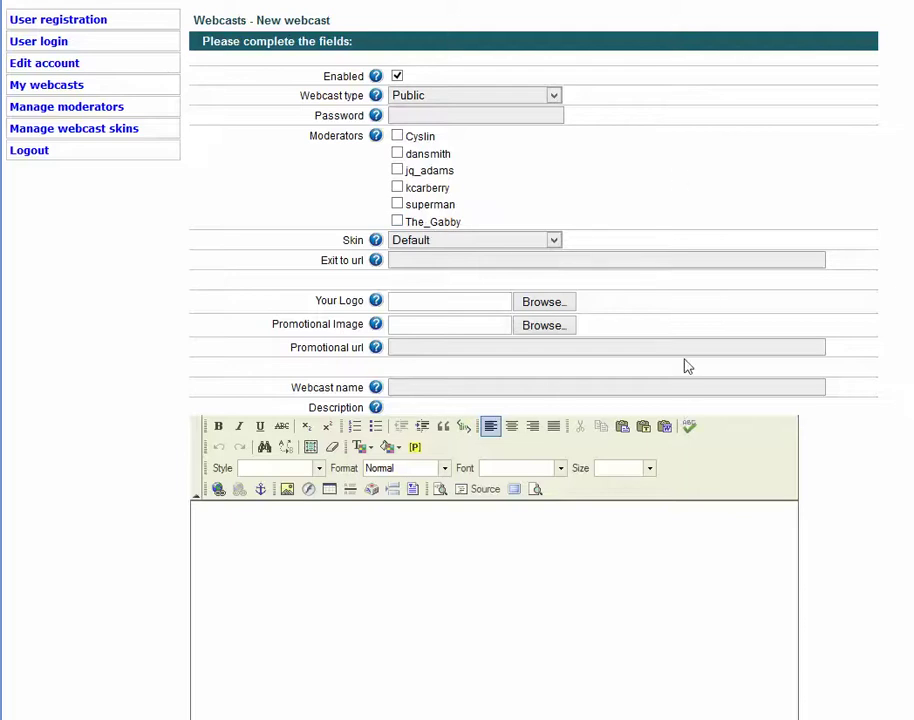
- Open Manage moderators and start a New Moderator form
{"action": "left_click", "coordinate": [82, 114]}
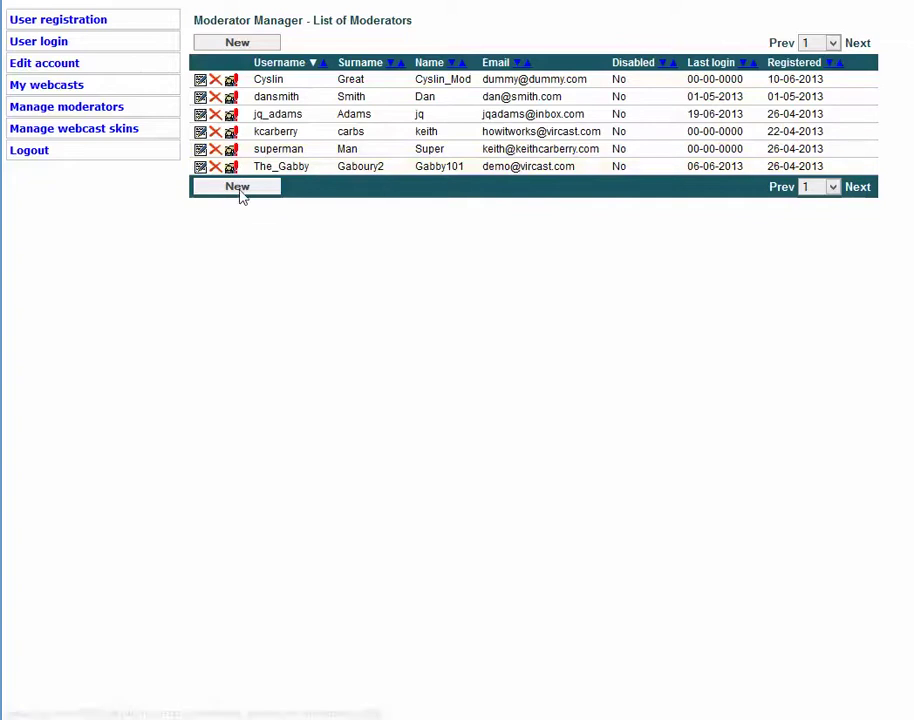
{"action": "left_click", "coordinate": [240, 192]}
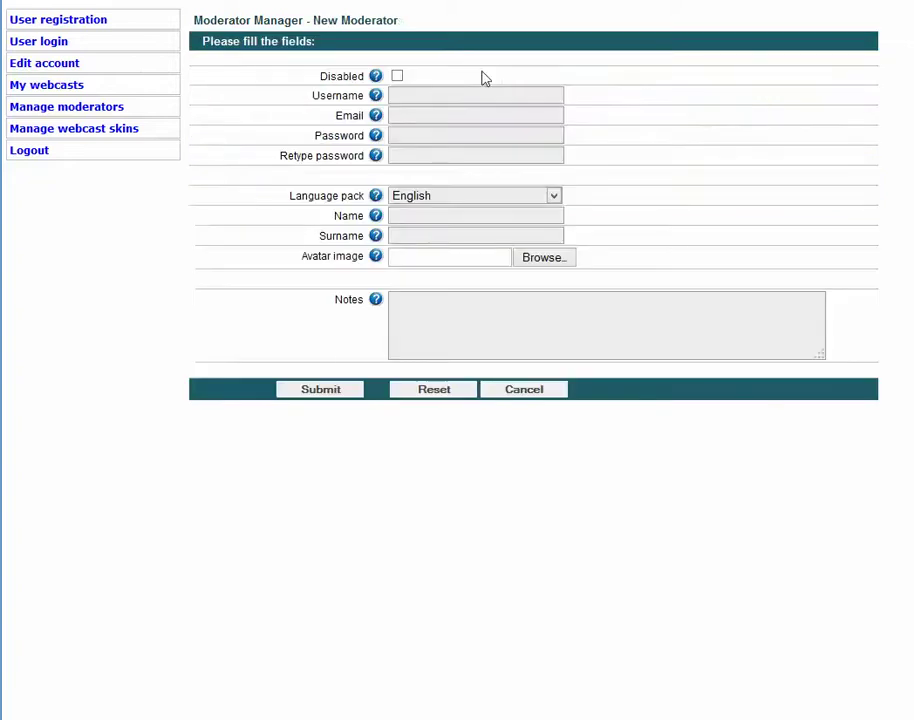
- Enter the new moderator's username and e-mail address
{"action": "left_click", "coordinate": [435, 94]}
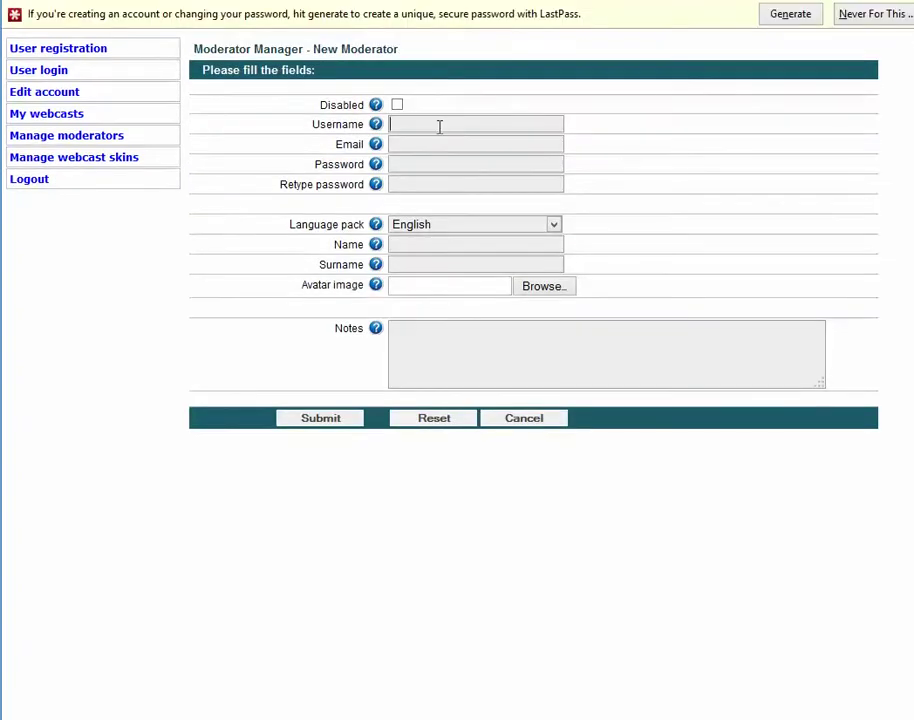
{"action": "type", "text": "bigjoe"}
{"action": "left_click", "coordinate": [438, 146]}
{"action": "type", "text": "demo"}
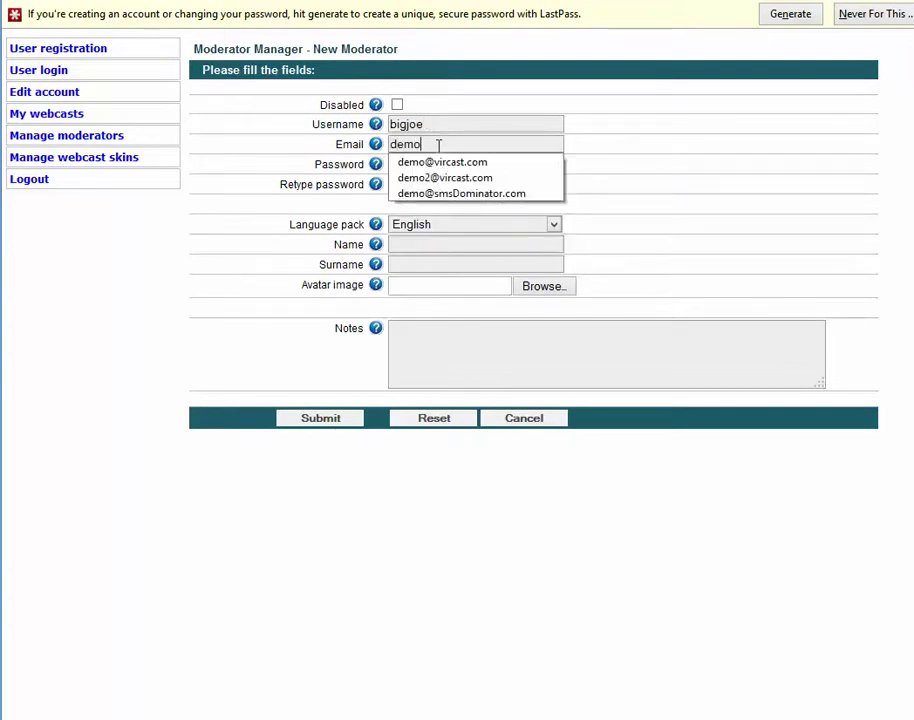
{"action": "type", "text": "@demo"}
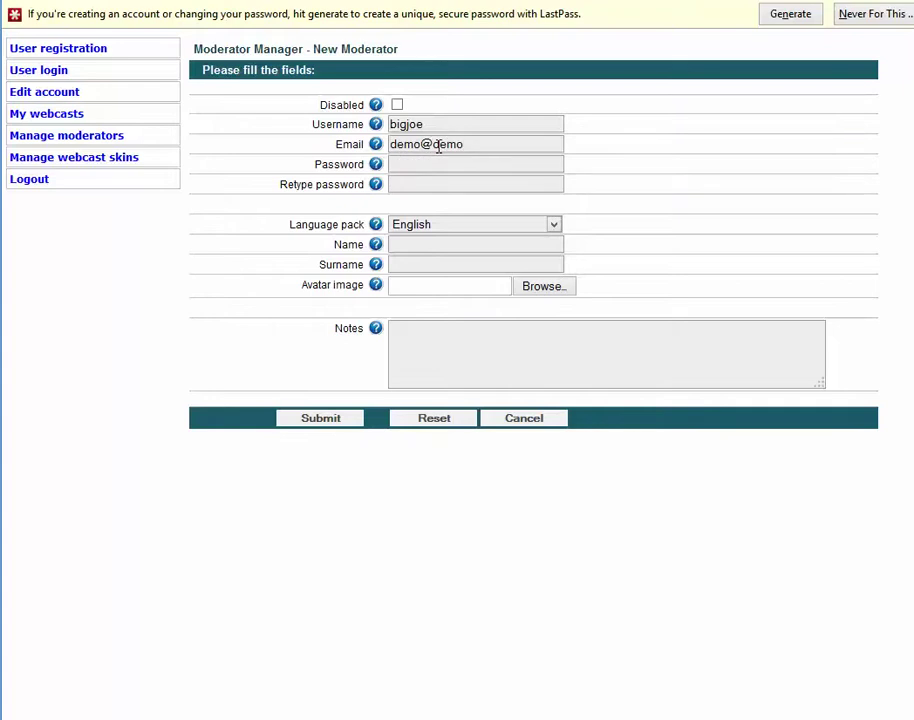
{"action": "type", "text": "1234.com"}
{"action": "left_click", "coordinate": [537, 143]}
{"action": "left_click", "coordinate": [528, 146]}
- Enter the moderator's password, first name and surname
{"action": "left_click", "coordinate": [470, 162]}
{"action": "type", "text": "*******"}
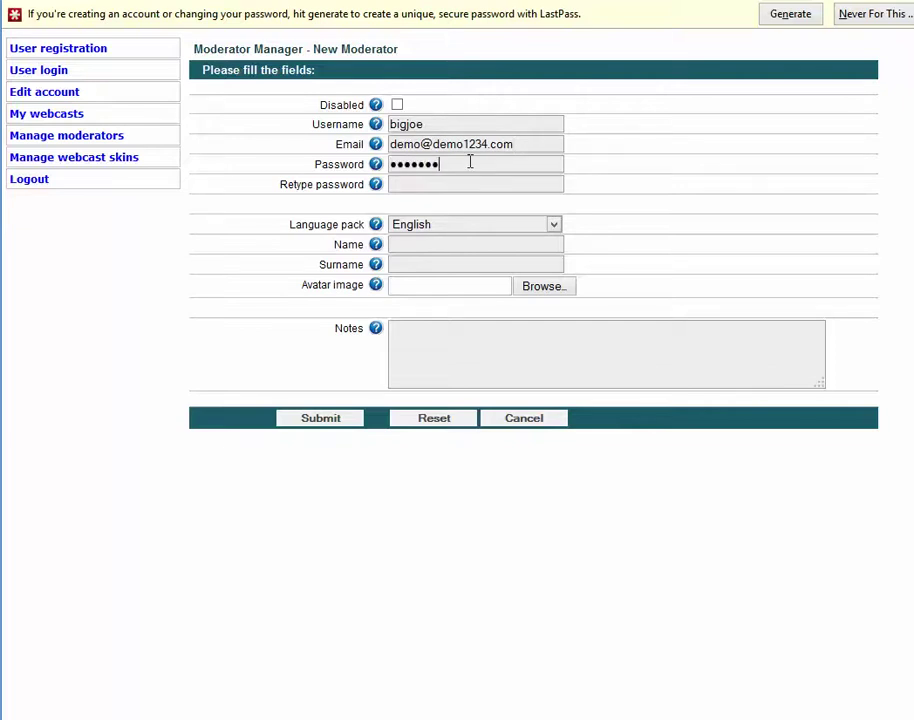
{"action": "type", "text": "******"}
{"action": "left_click", "coordinate": [438, 244]}
{"action": "type", "text": "J"}
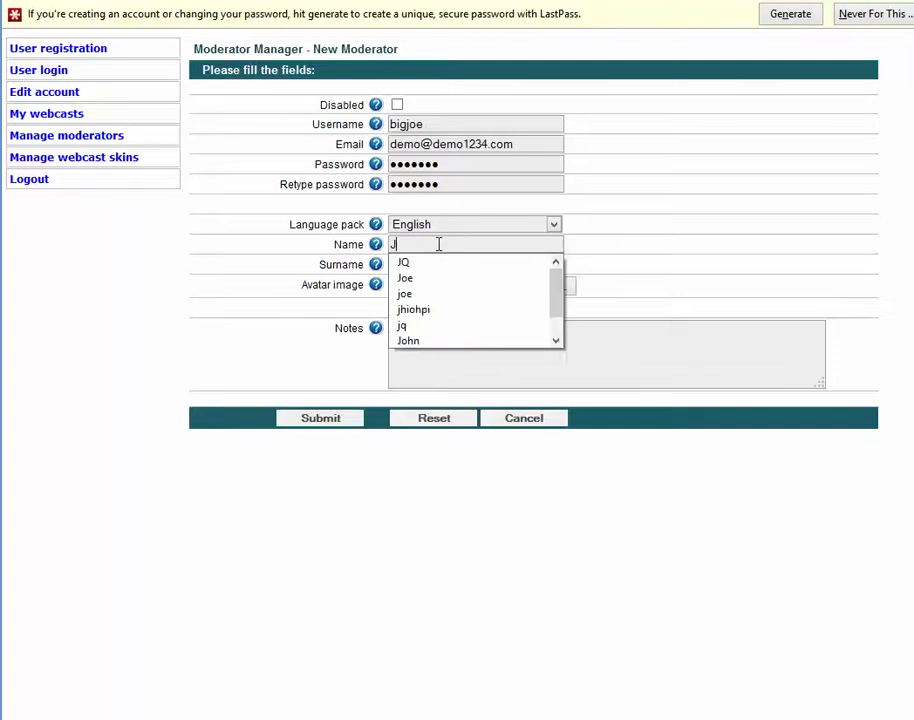
{"action": "type", "text": "oe"}
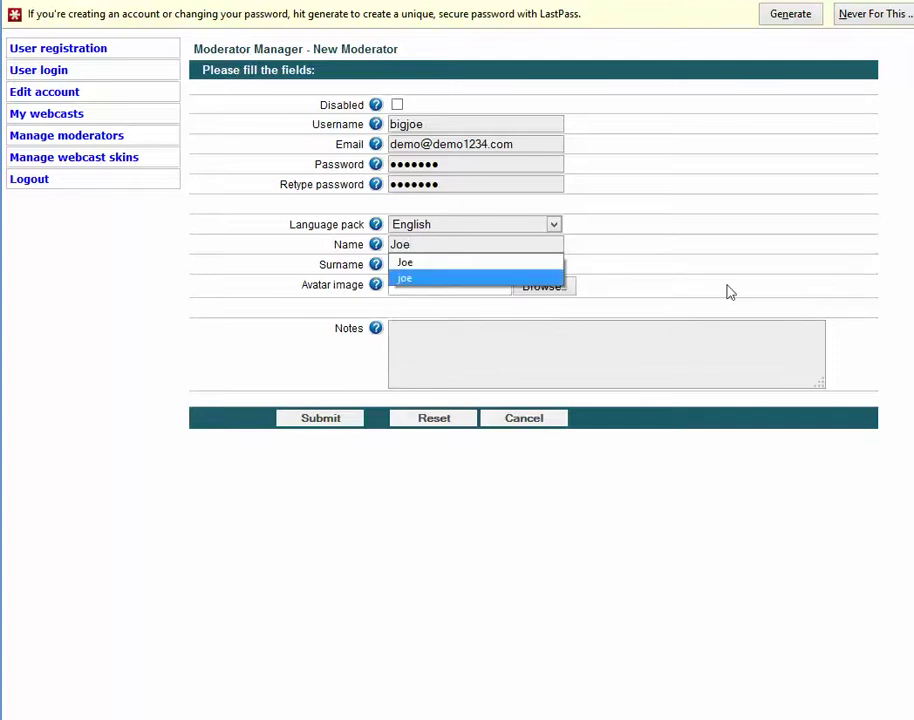
{"action": "left_click", "coordinate": [728, 291]}
{"action": "left_click", "coordinate": [465, 264]}
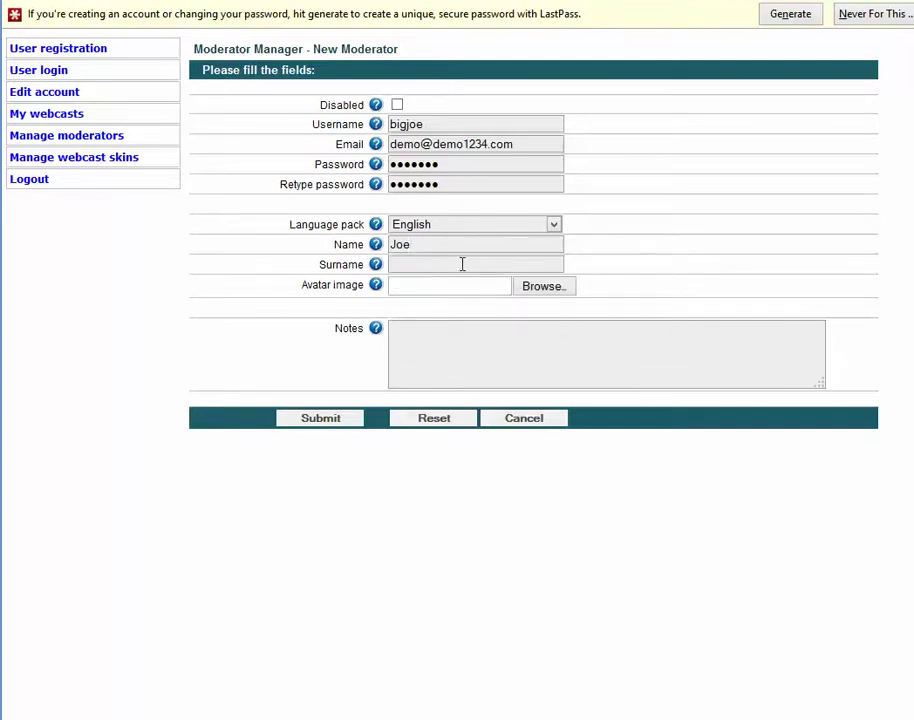
{"action": "type", "text": "Smith"}
{"action": "mouse_move", "coordinate": [371, 337]}
{"action": "left_click", "coordinate": [485, 339]}
- Choose the foot_in_mouth picture file as the moderator's avatar image
{"action": "left_click", "coordinate": [550, 287]}
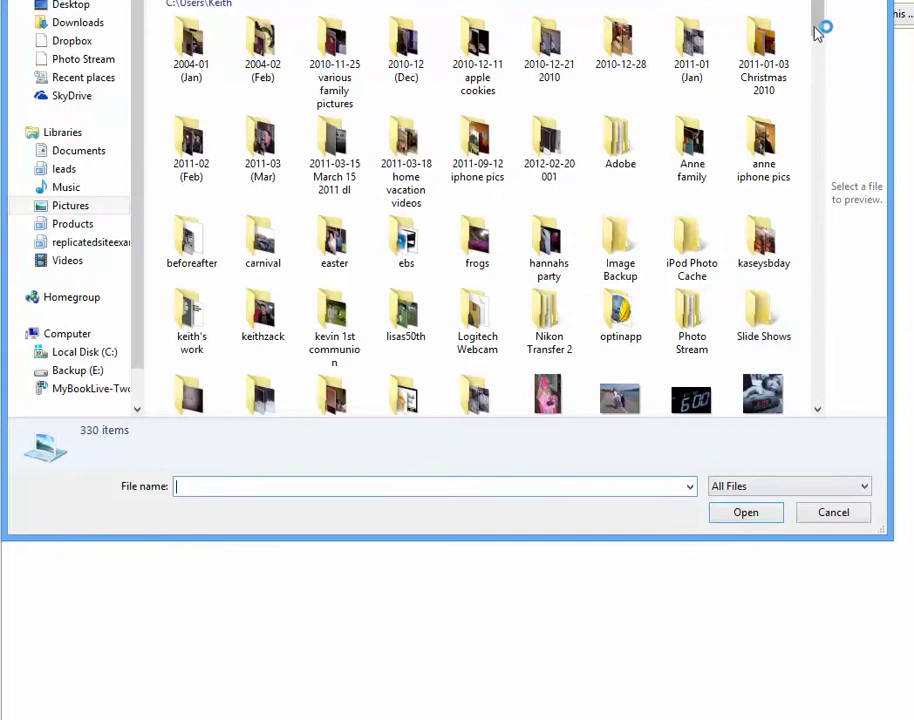
{"action": "left_click_drag", "start_coordinate": [816, 27], "coordinate": [812, 91]}
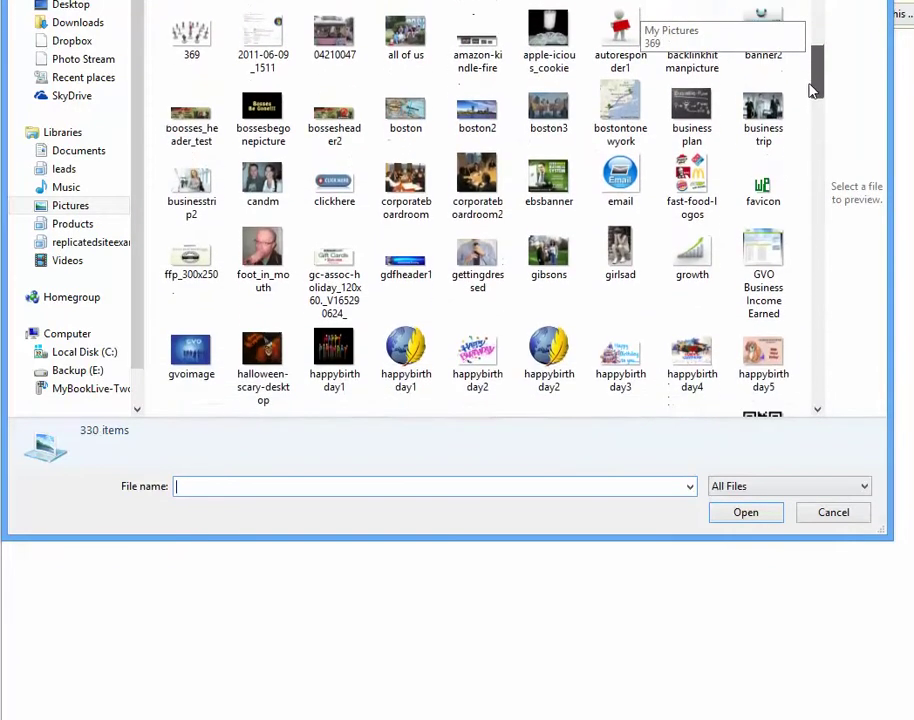
{"action": "left_click", "coordinate": [262, 250]}
{"action": "left_click", "coordinate": [748, 513]}
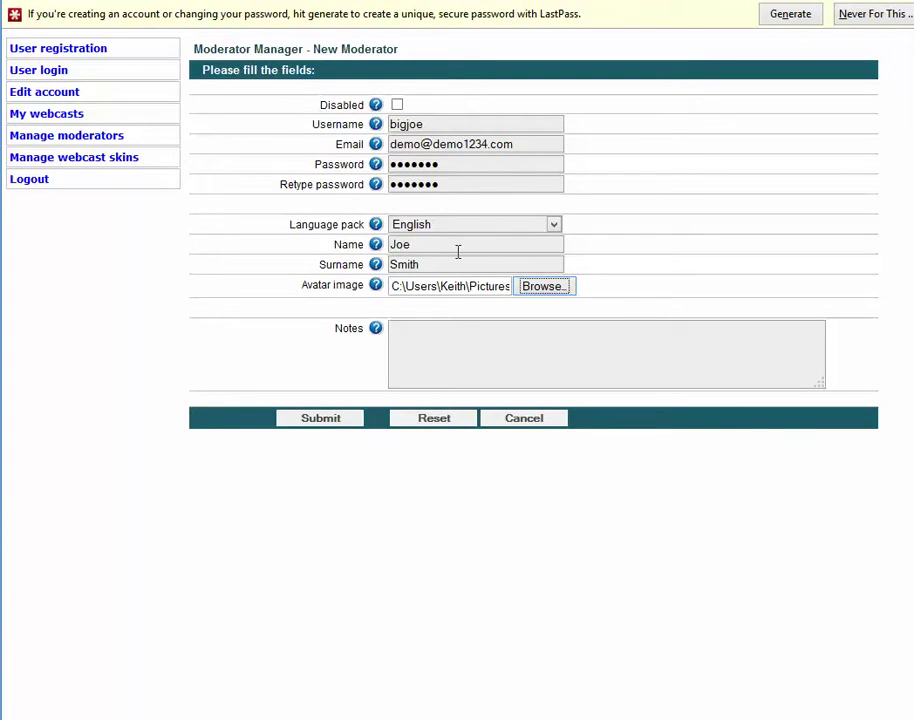
- Set the language pack to English and submit the new moderator
{"action": "left_click", "coordinate": [555, 224]}
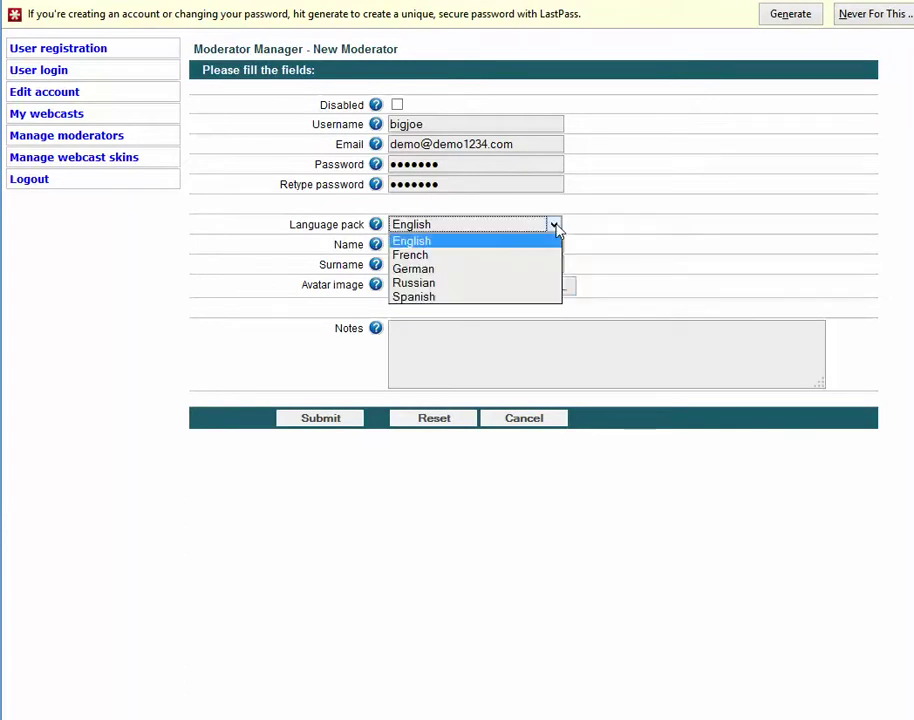
{"action": "left_click", "coordinate": [556, 227]}
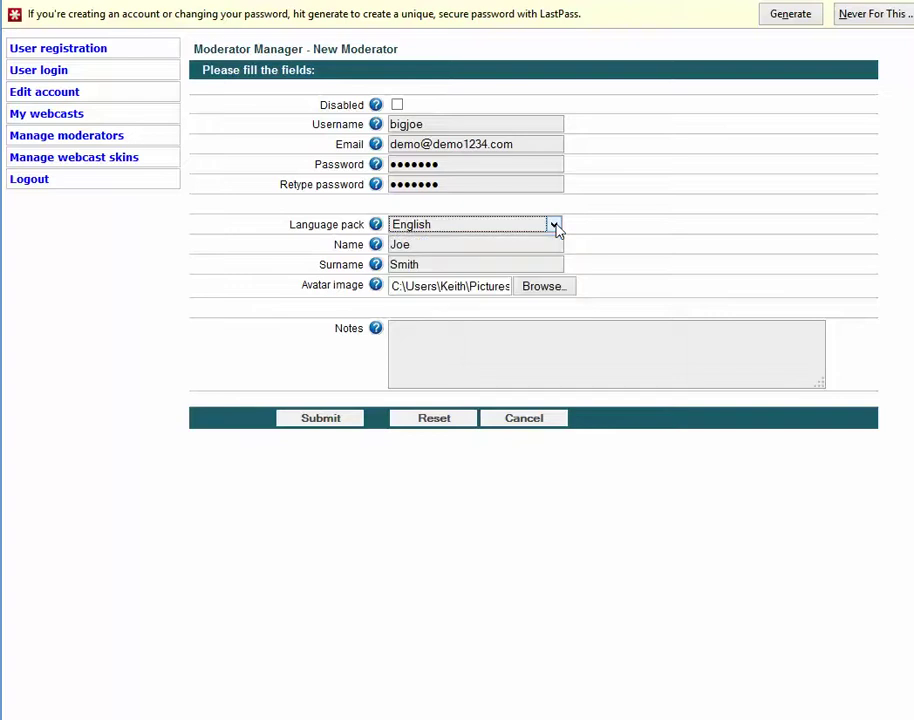
{"action": "left_click", "coordinate": [557, 228]}
{"action": "left_click", "coordinate": [446, 269]}
{"action": "left_click", "coordinate": [555, 226]}
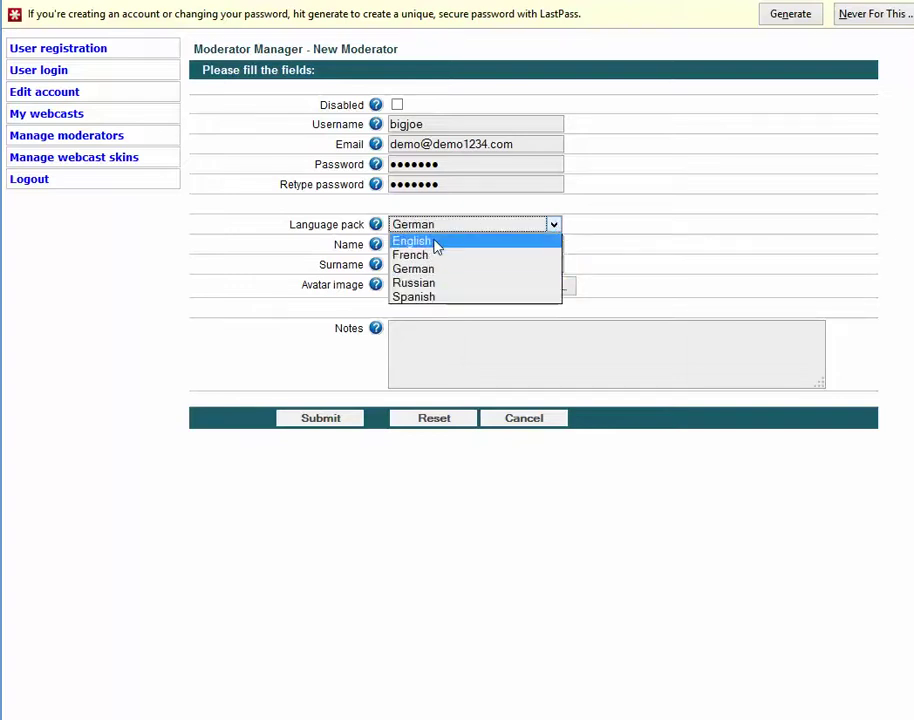
{"action": "left_click", "coordinate": [435, 241]}
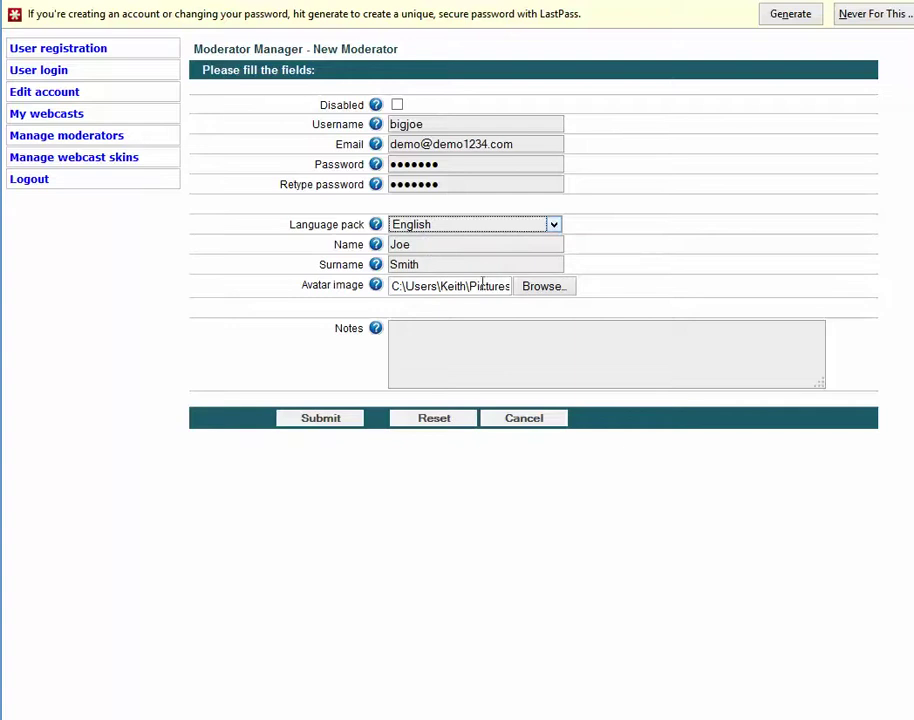
{"action": "left_click", "coordinate": [317, 420]}
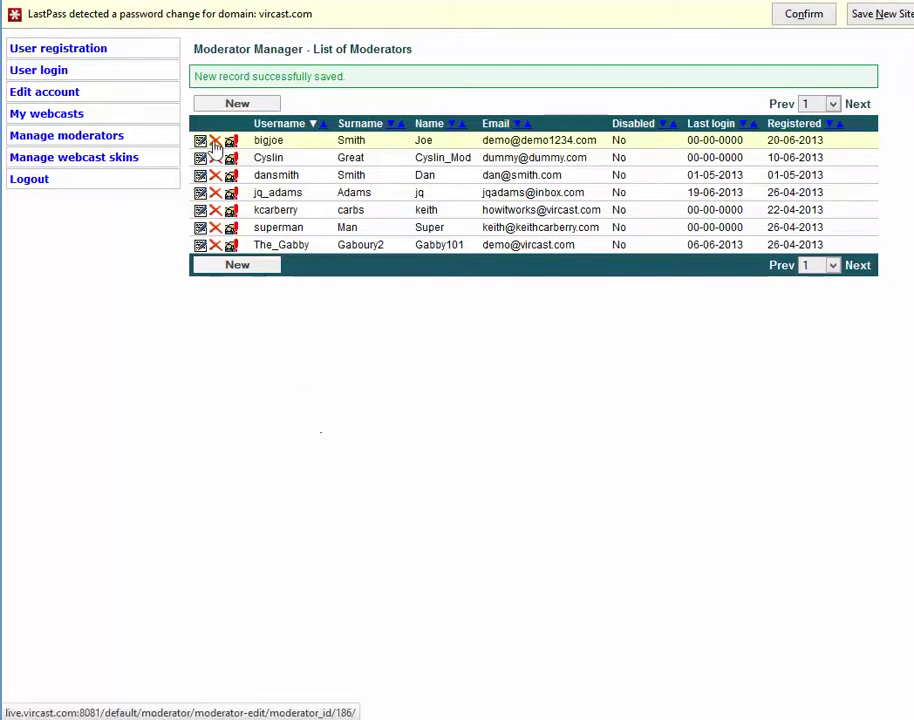
{"action": "left_click", "coordinate": [201, 143]}
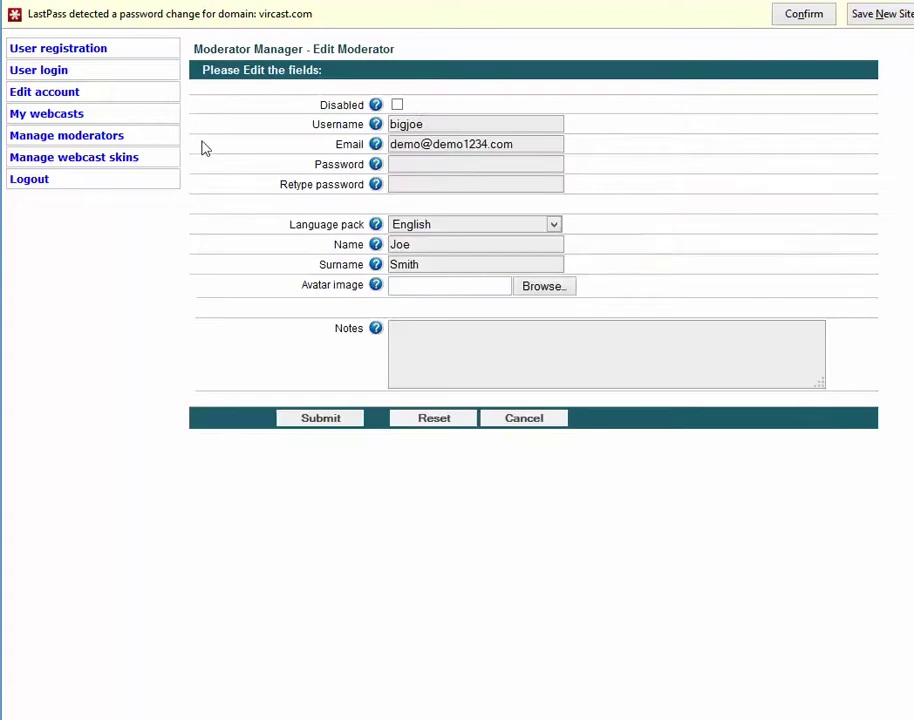
{"action": "left_click", "coordinate": [533, 420]}
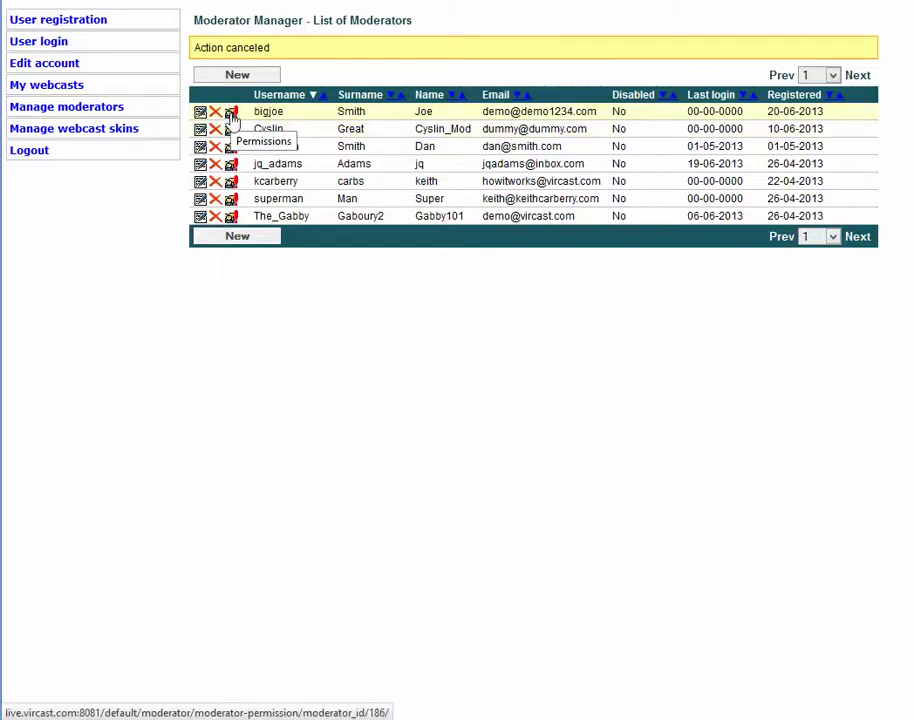
{"action": "left_click", "coordinate": [231, 116]}
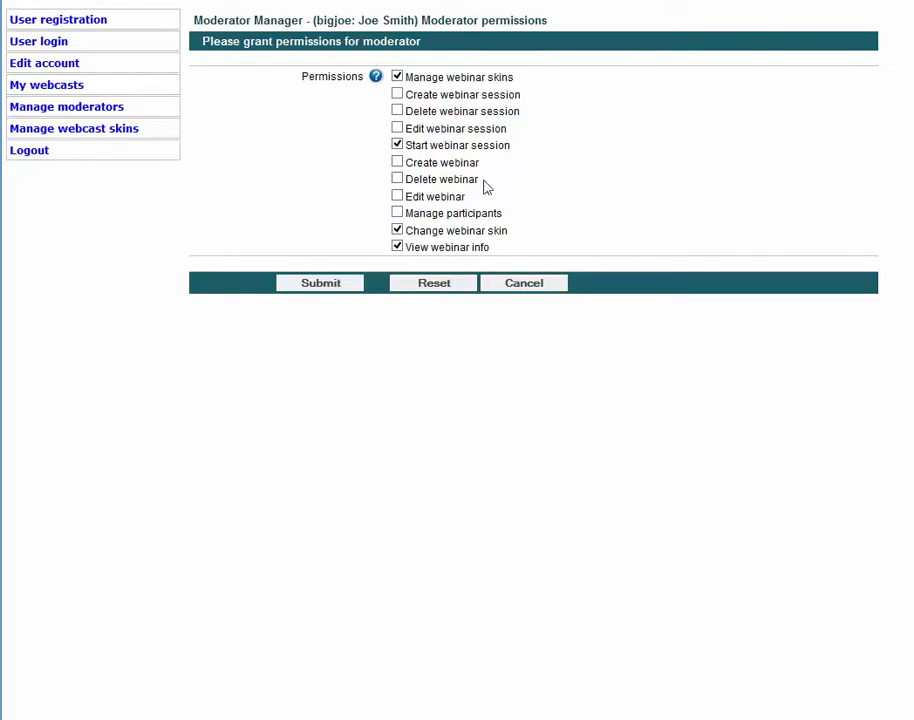
- Save the moderator's four granted permissions and return to the webcast list
{"action": "left_click", "coordinate": [322, 284]}
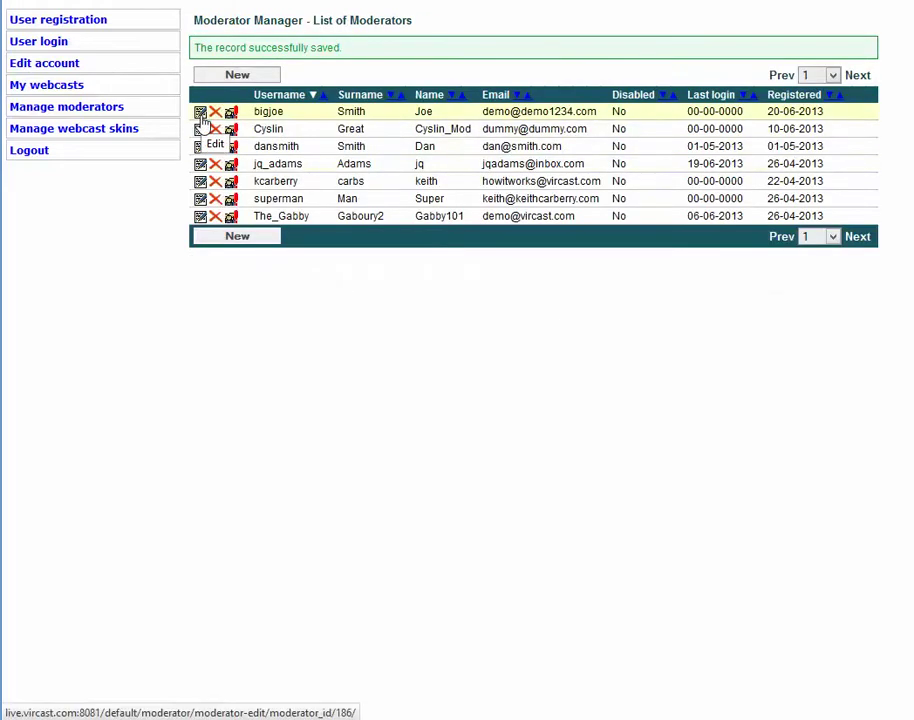
{"action": "left_click", "coordinate": [33, 92]}
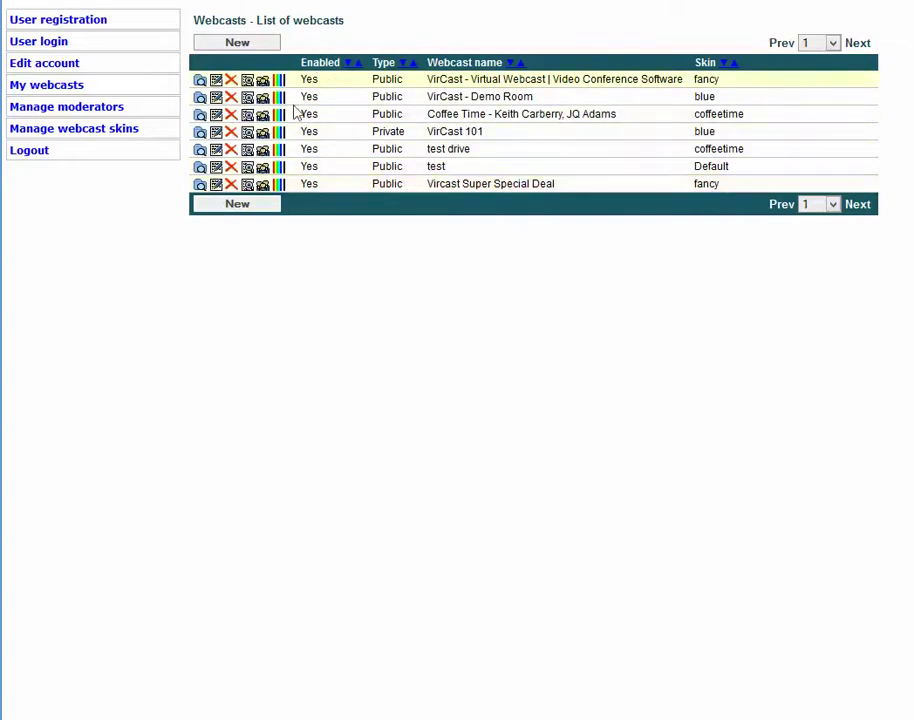
- Start a new webcast and tick the new moderator for it
{"action": "left_click", "coordinate": [238, 44]}
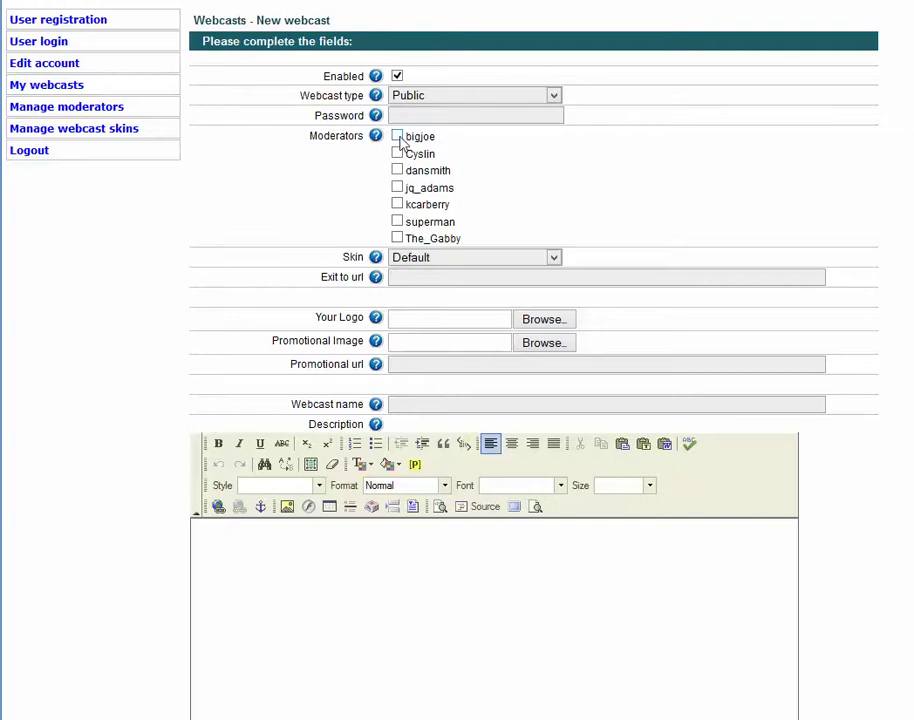
{"action": "left_click", "coordinate": [398, 137]}
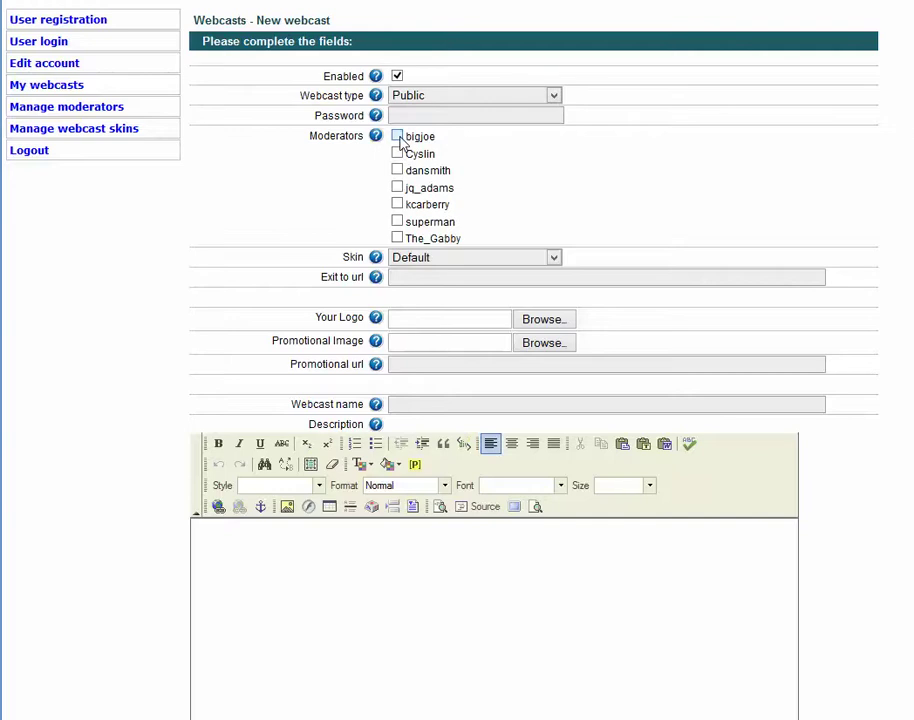
{"action": "left_click", "coordinate": [556, 258]}
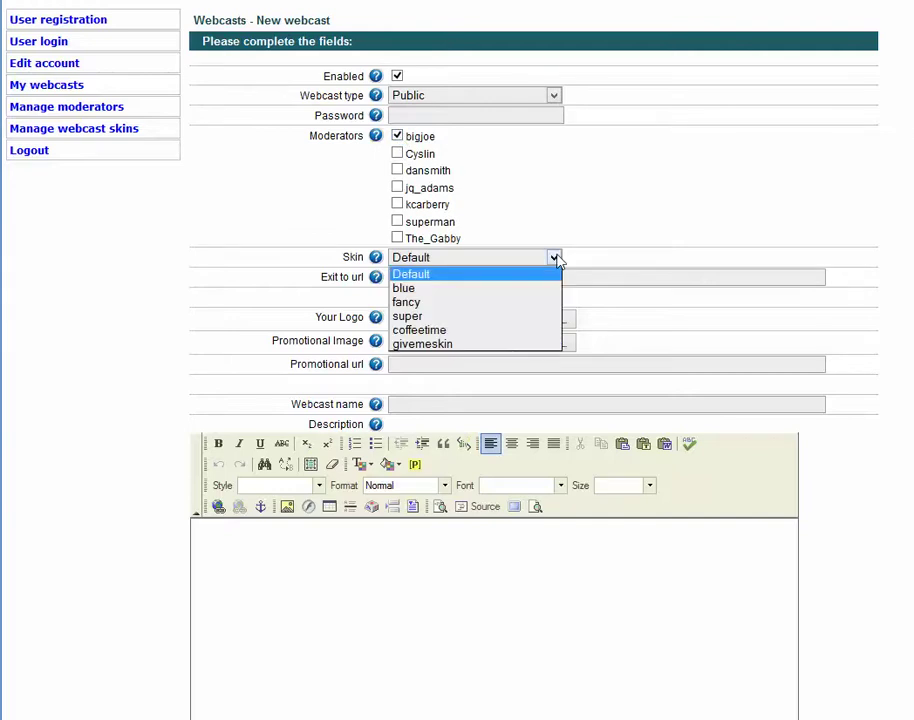
{"action": "left_click", "coordinate": [427, 307]}
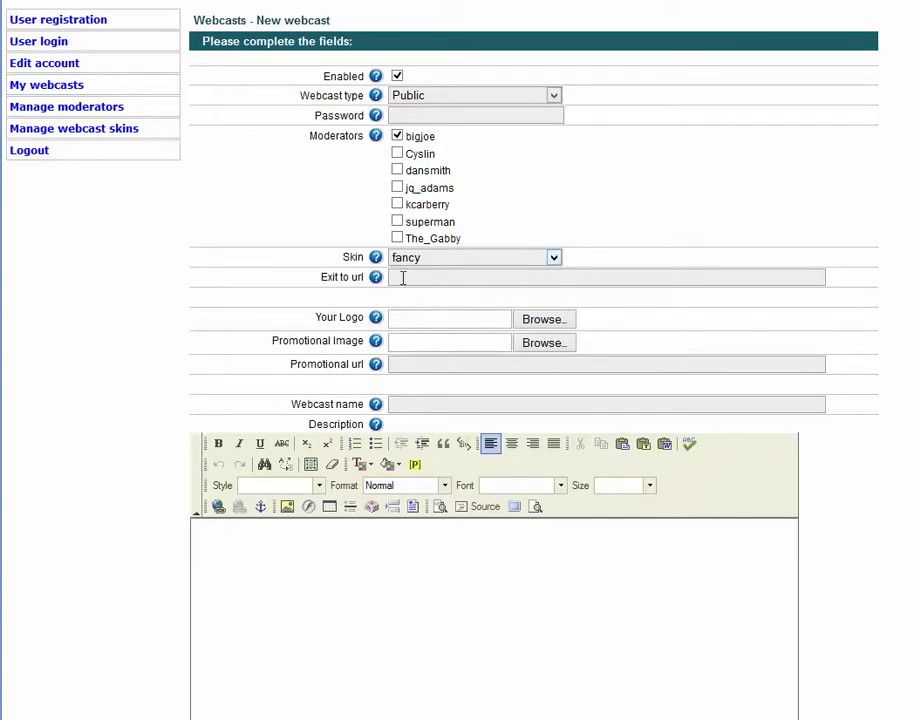
{"action": "left_click", "coordinate": [403, 278]}
{"action": "left_click", "coordinate": [403, 278]}
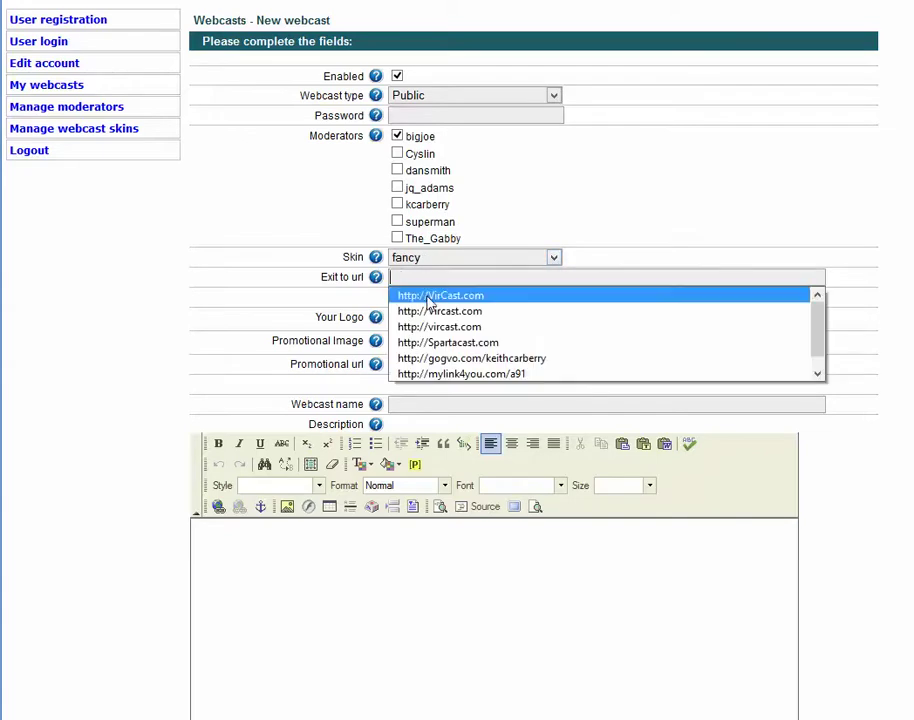
{"action": "left_click", "coordinate": [404, 296]}
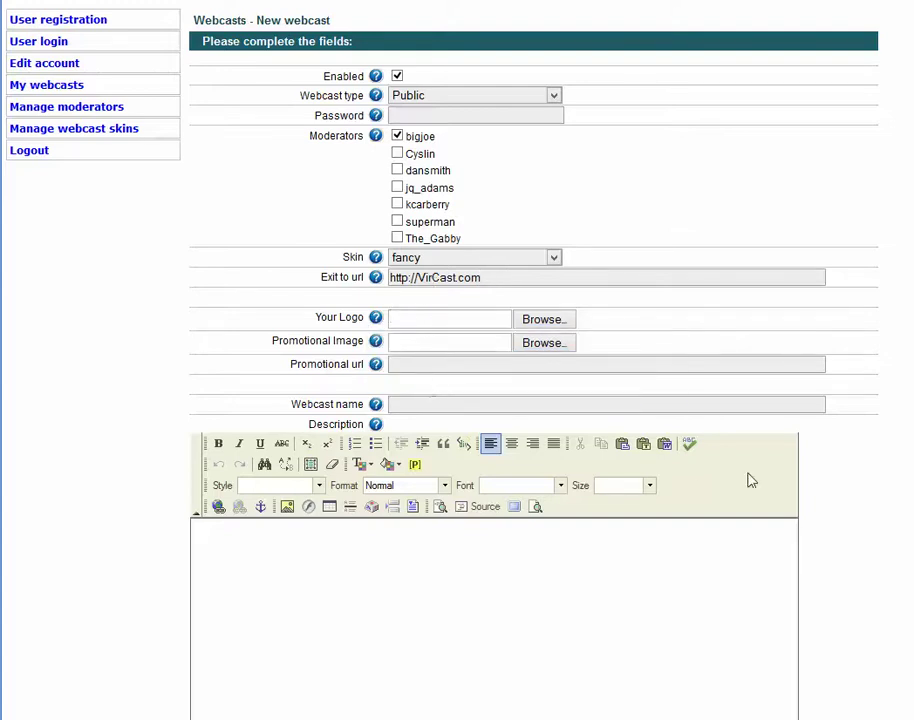
- Begin the webcast description, saying the webinar is for the new moderator
{"action": "scroll", "coordinate": [760, 475], "scroll_direction": "down", "scroll_amount": 2}
{"action": "scroll", "coordinate": [766, 472], "scroll_direction": "down", "scroll_amount": 1}
{"action": "left_click", "coordinate": [512, 435]}
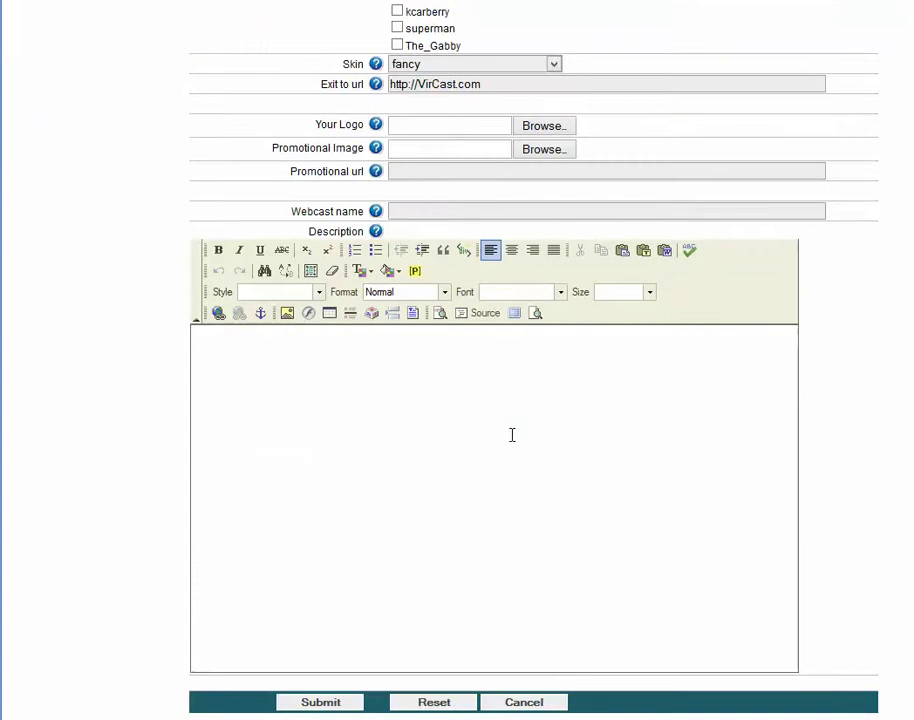
{"action": "type", "text": "This i"}
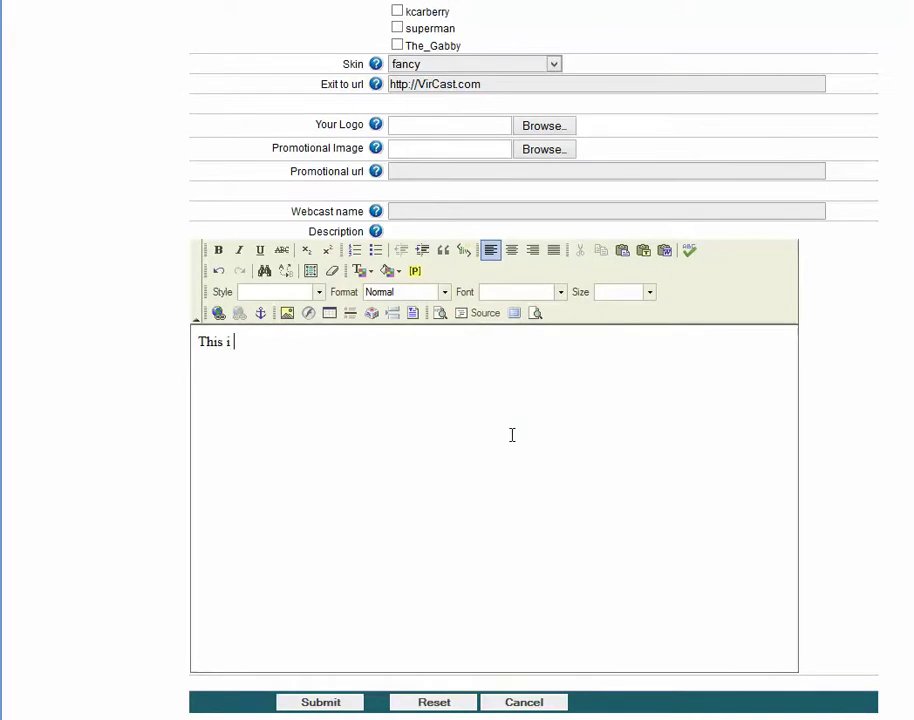
{"action": "type", "text": " webinar for "}
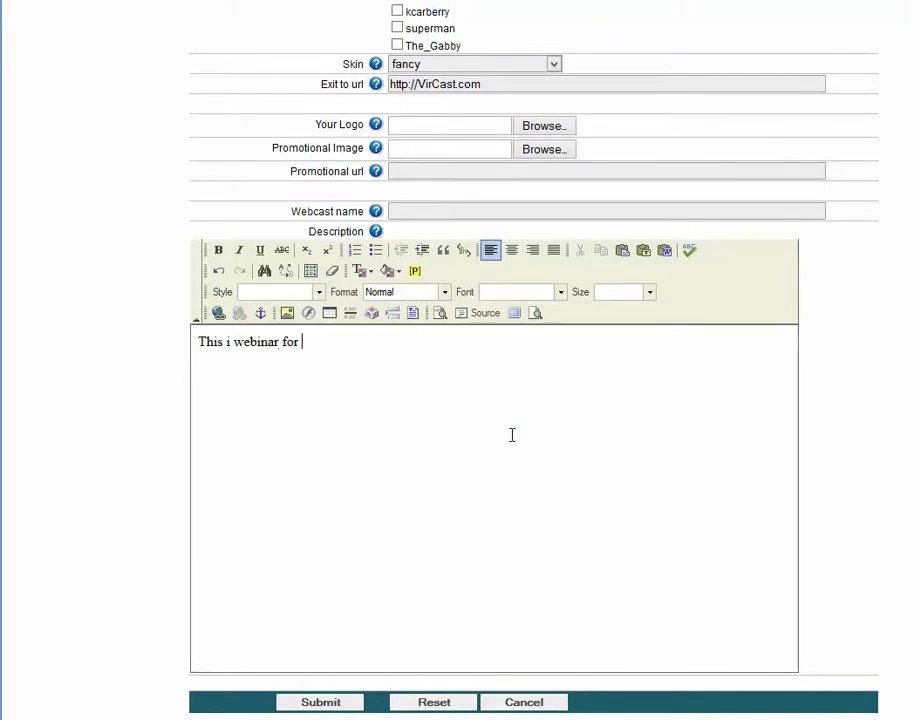
{"action": "type", "text": "Big Joe"}
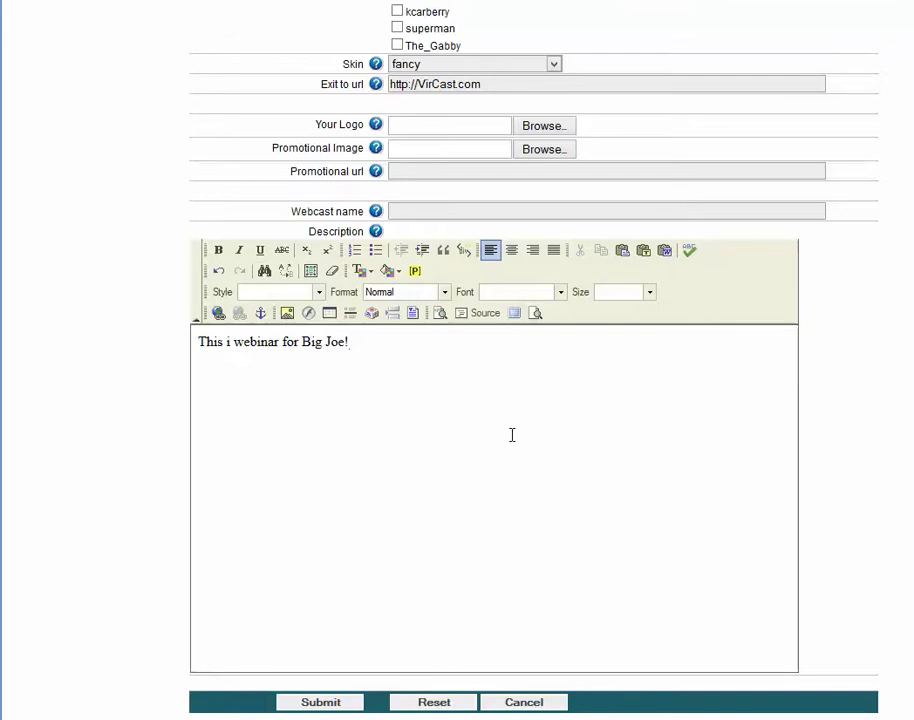
- Fix the description typo and format the line as centred, large Tahoma text
{"action": "left_click", "coordinate": [227, 342]}
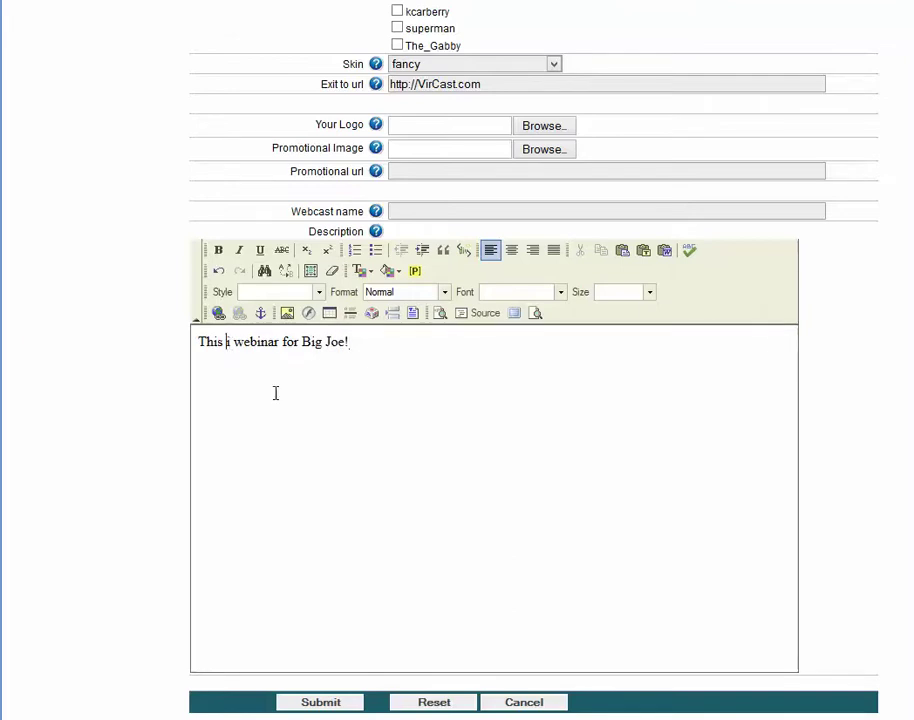
{"action": "type", "text": "s"}
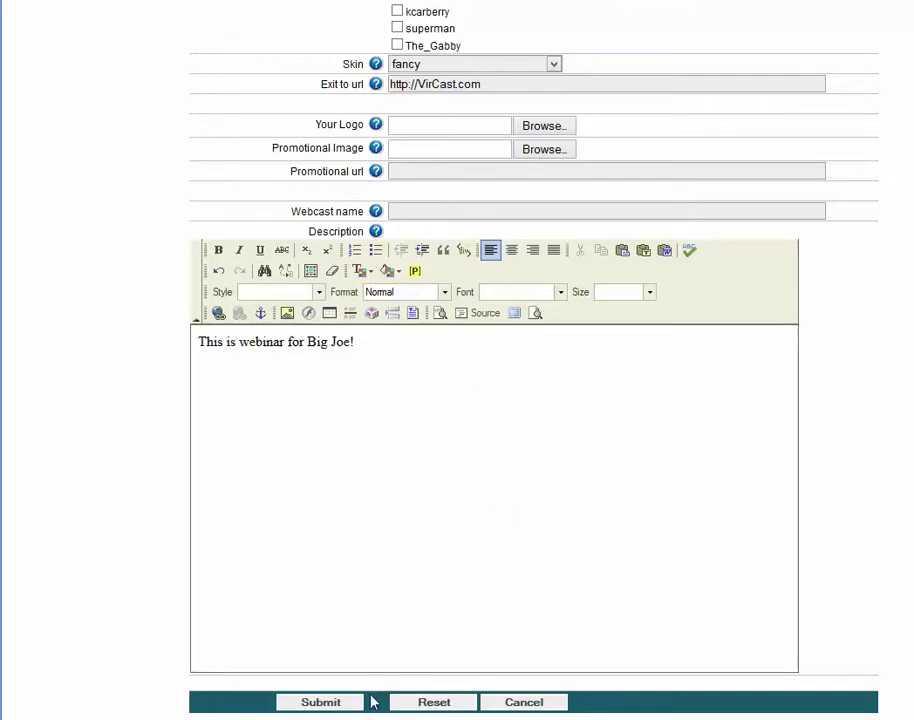
{"action": "left_click_drag", "start_coordinate": [200, 342], "coordinate": [355, 342]}
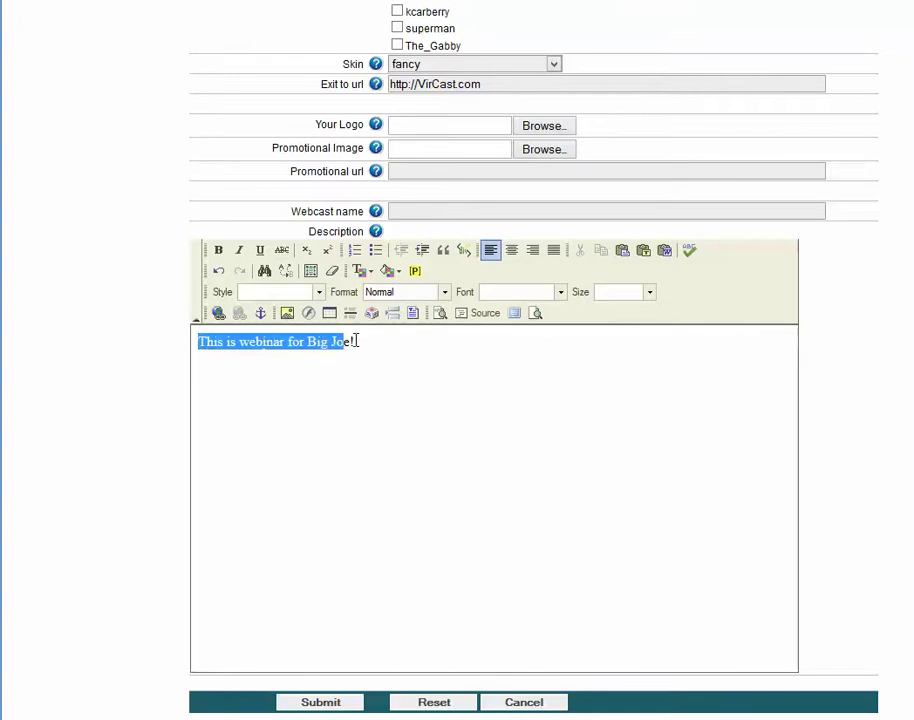
{"action": "left_click", "coordinate": [511, 250]}
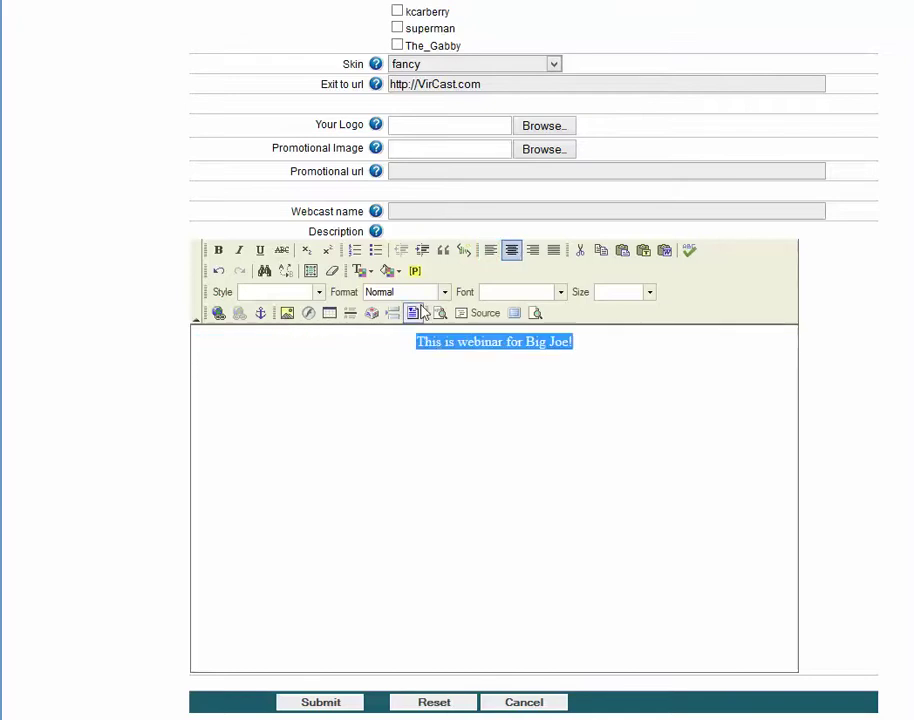
{"action": "left_click", "coordinate": [560, 292]}
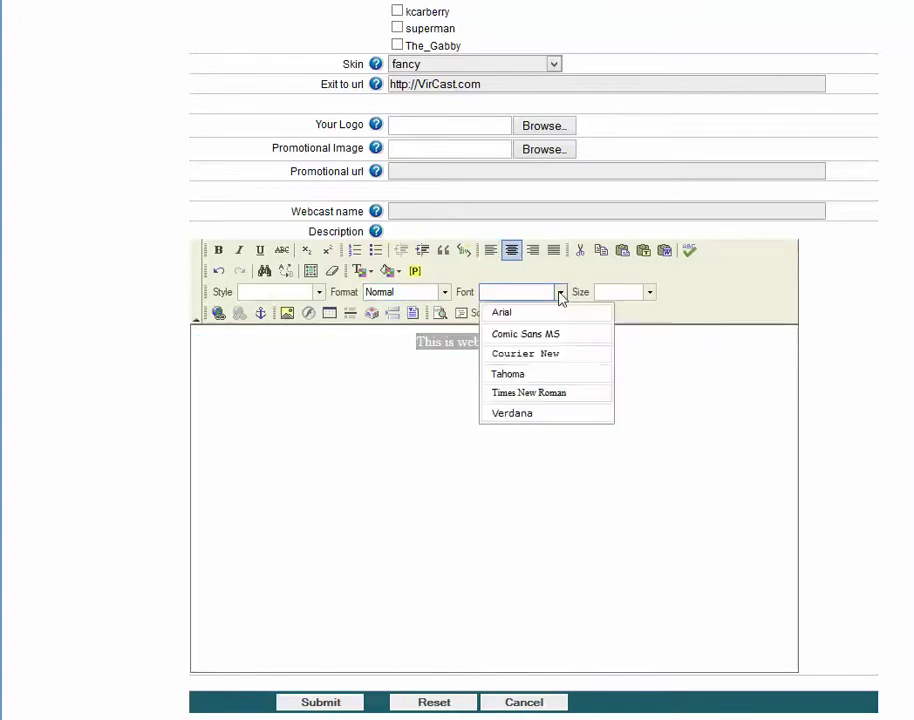
{"action": "left_click", "coordinate": [530, 375]}
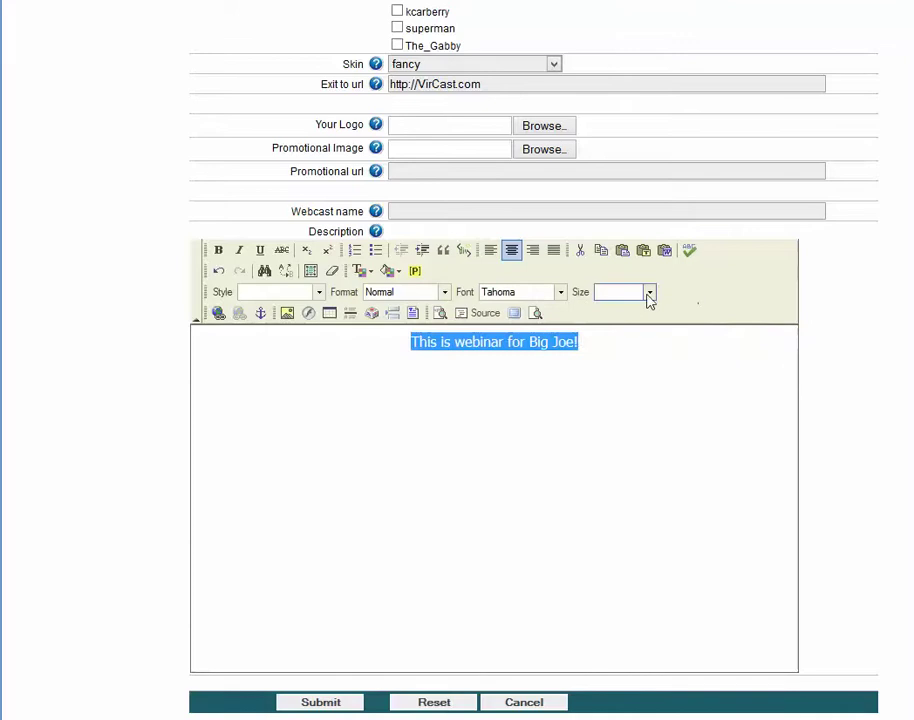
{"action": "left_click", "coordinate": [649, 293]}
{"action": "left_click", "coordinate": [689, 428]}
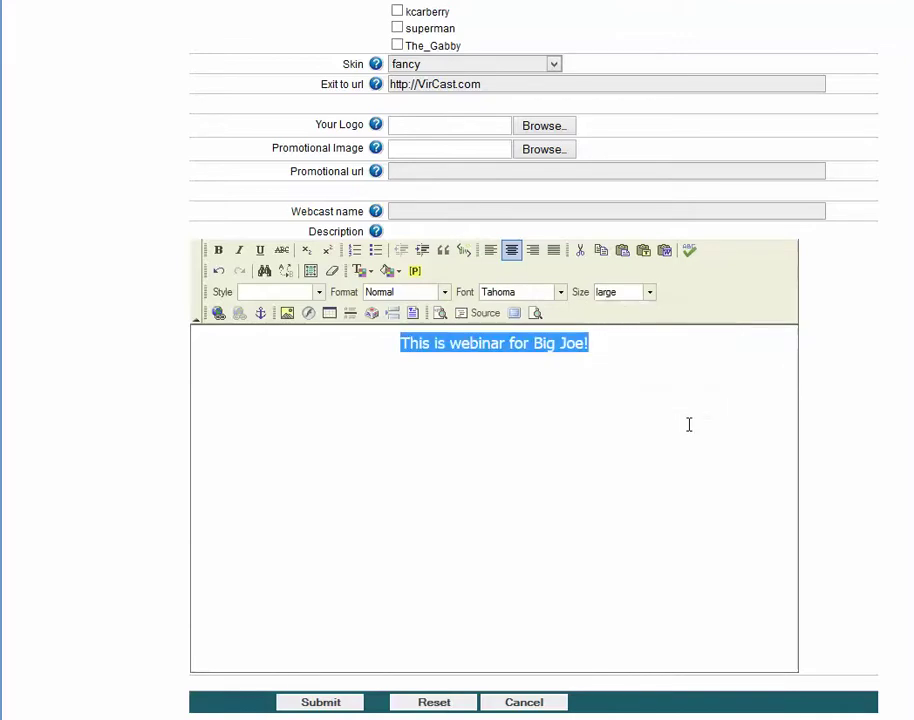
{"action": "left_click", "coordinate": [534, 381]}
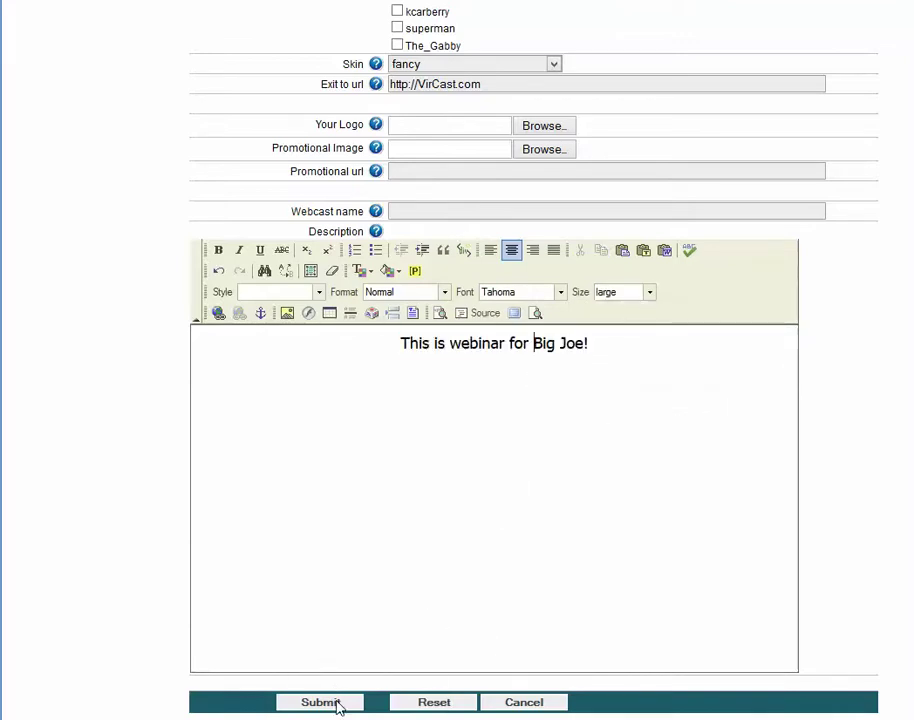
- Submit the webcast with the name 'Big Jow'
{"action": "left_click", "coordinate": [338, 704]}
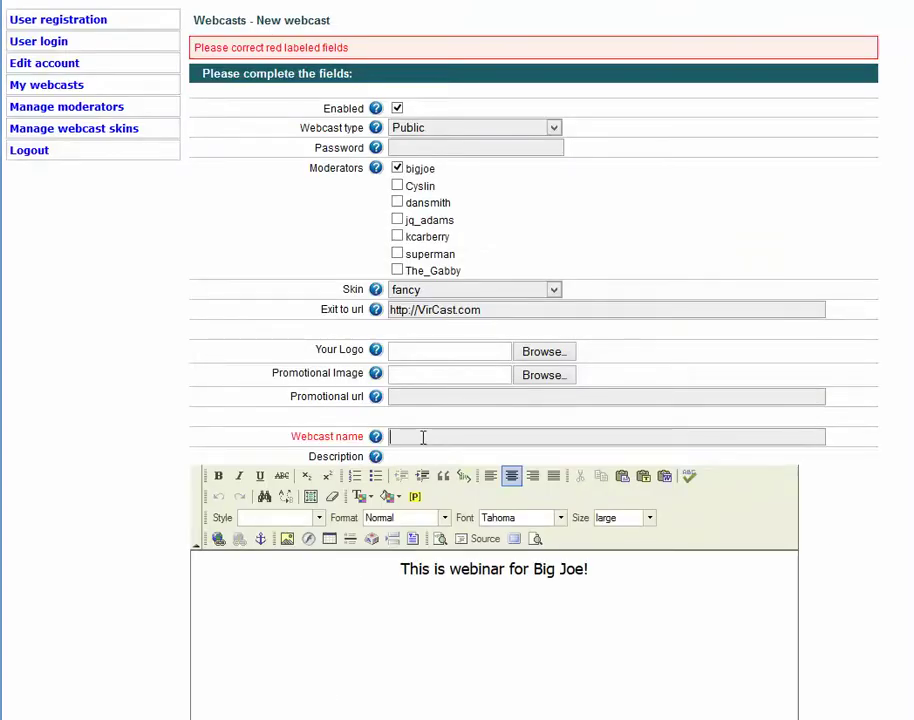
{"action": "left_click", "coordinate": [423, 437]}
{"action": "left_click", "coordinate": [423, 437]}
{"action": "type", "text": "B"}
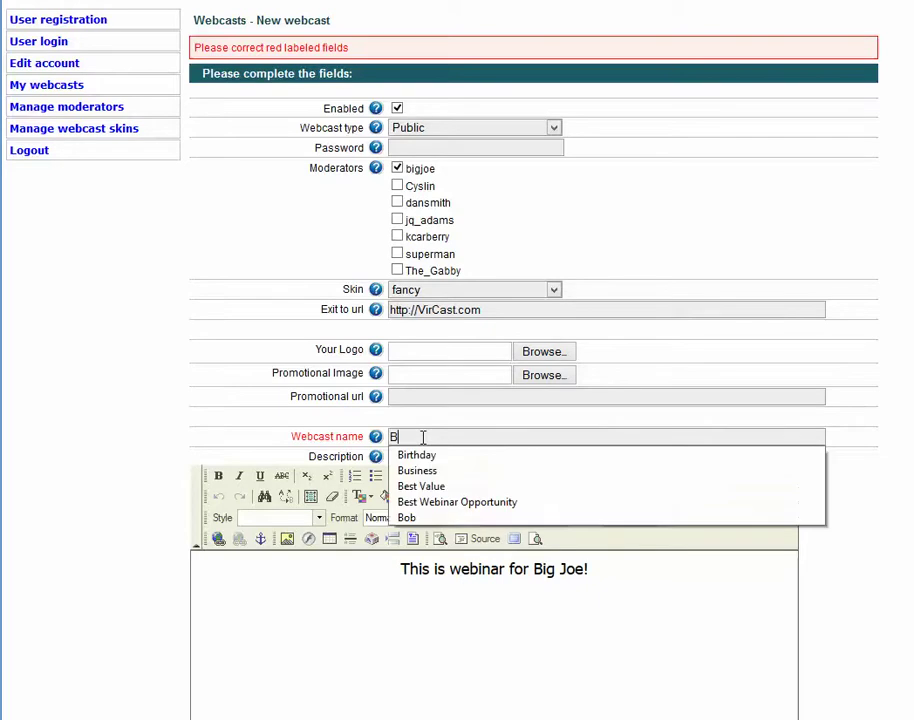
{"action": "type", "text": "ig Jow"}
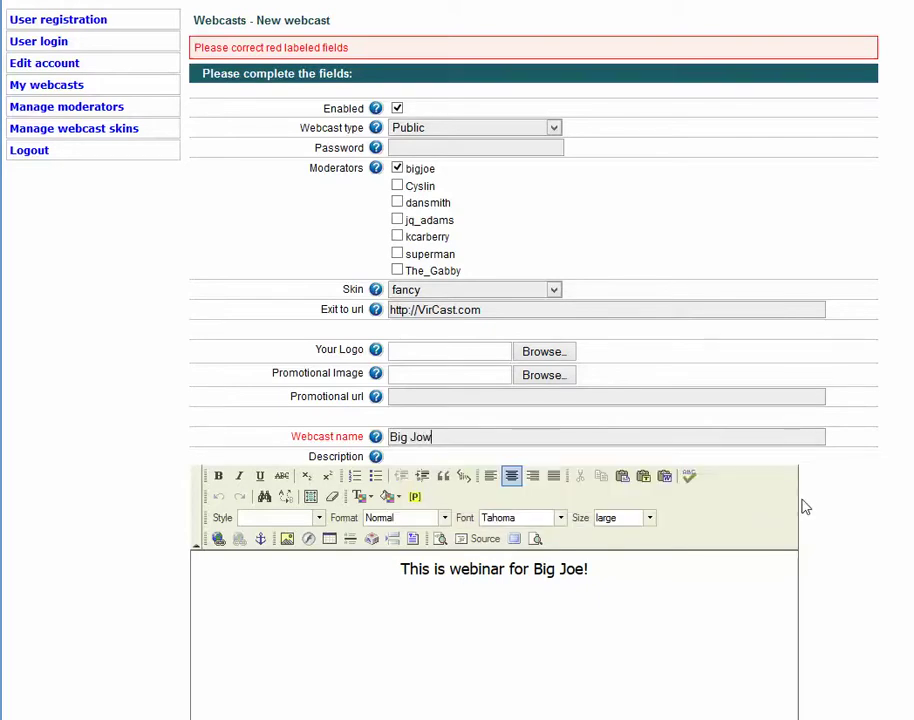
{"action": "scroll", "coordinate": [805, 507], "scroll_direction": "down", "scroll_amount": 3}
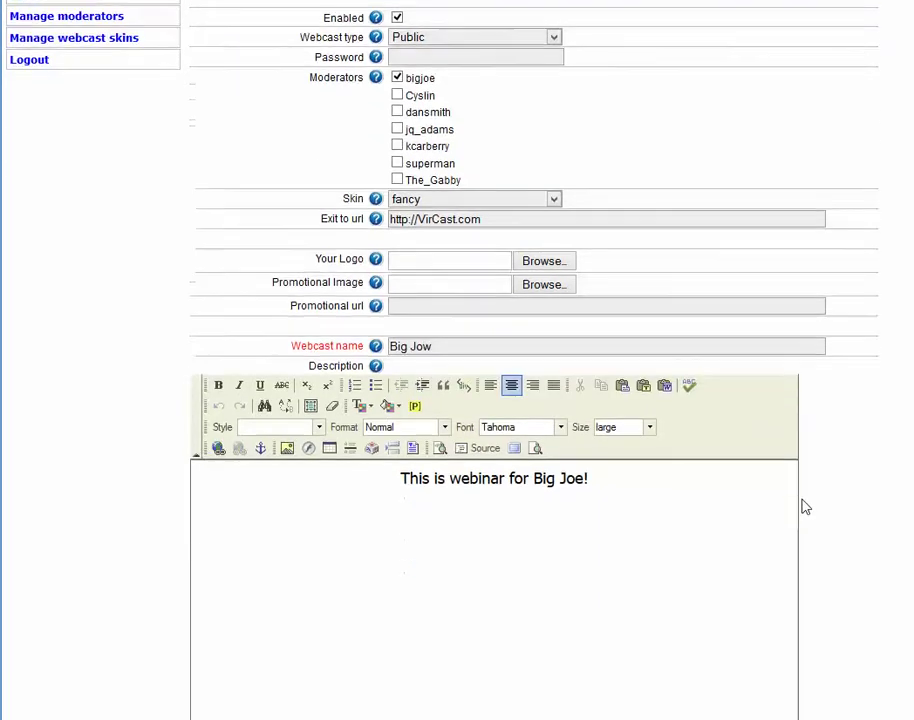
{"action": "scroll", "coordinate": [790, 506], "scroll_direction": "down", "scroll_amount": 1}
{"action": "left_click", "coordinate": [306, 702]}
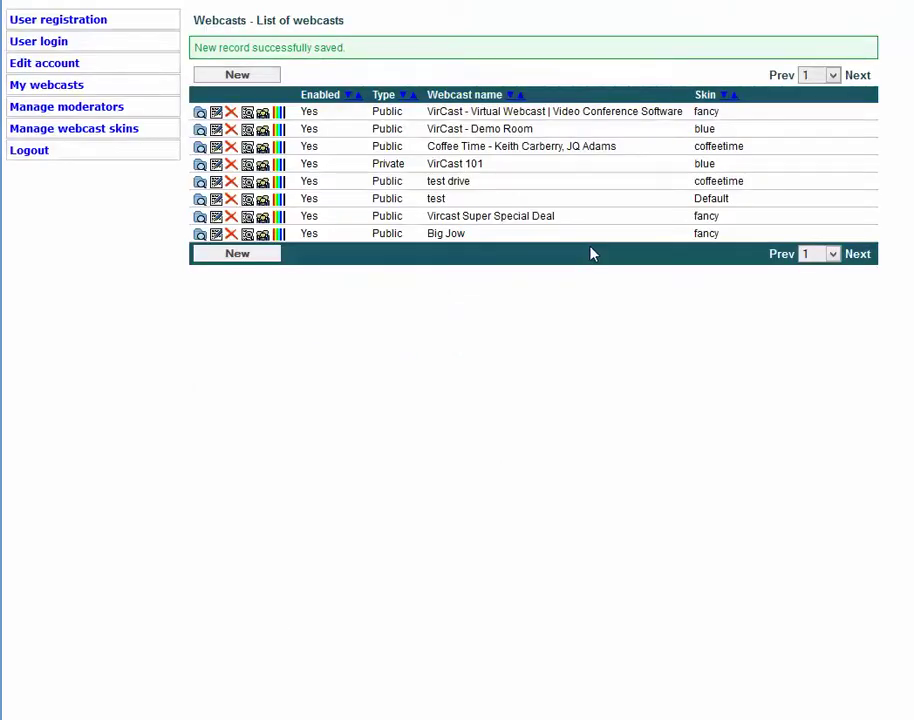
- Edit the Big Jow webcast, correct its name to 'Big Joe', and save it
{"action": "left_click", "coordinate": [215, 234]}
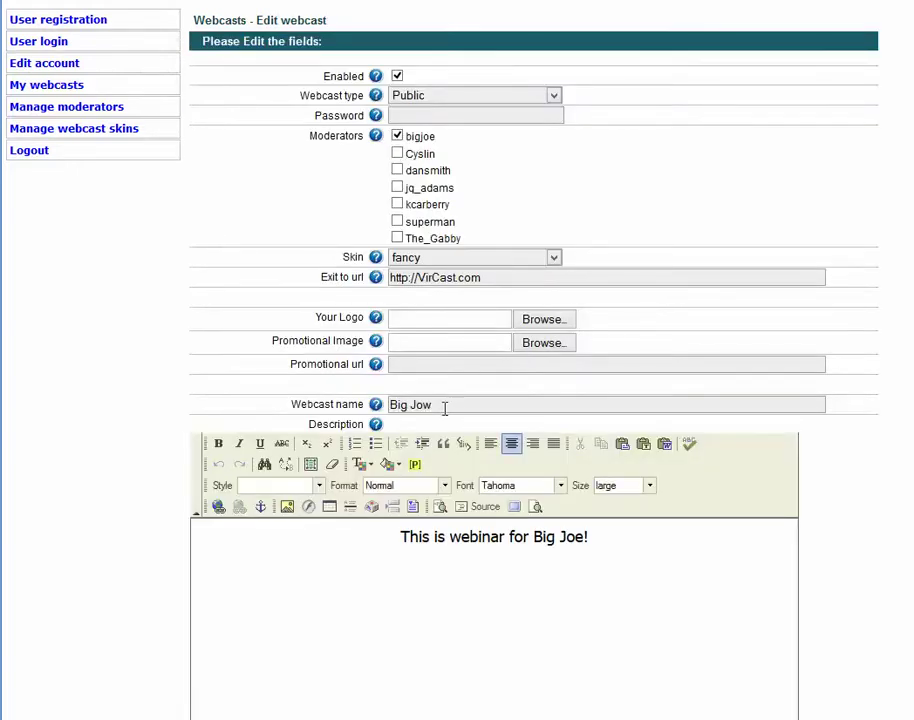
{"action": "key", "text": "BackSpace"}
{"action": "type", "text": "e"}
{"action": "scroll", "coordinate": [557, 386], "scroll_direction": "down", "scroll_amount": 3}
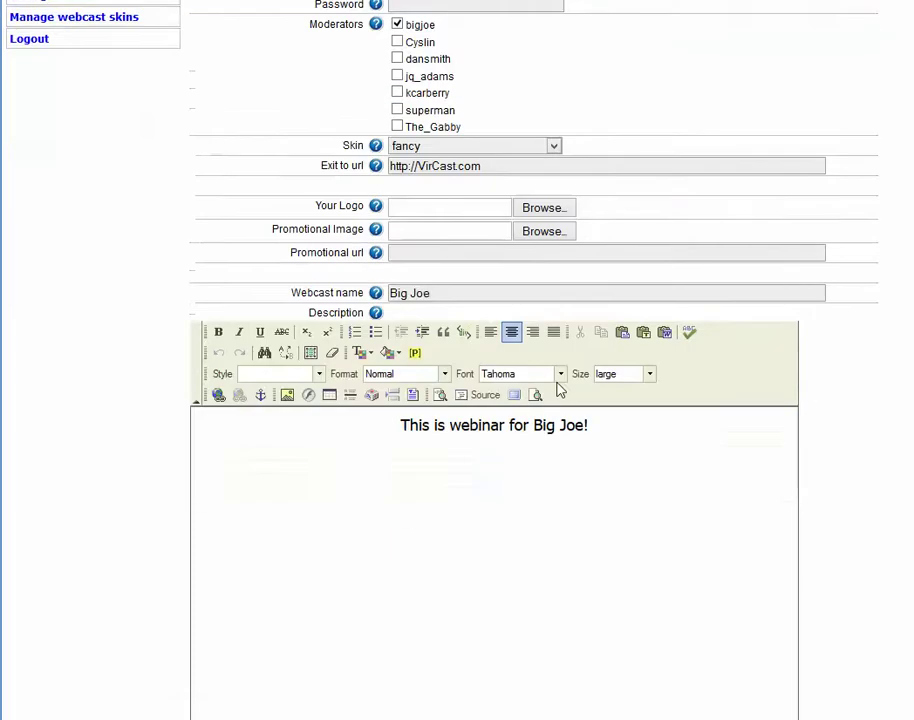
{"action": "left_click", "coordinate": [330, 704]}
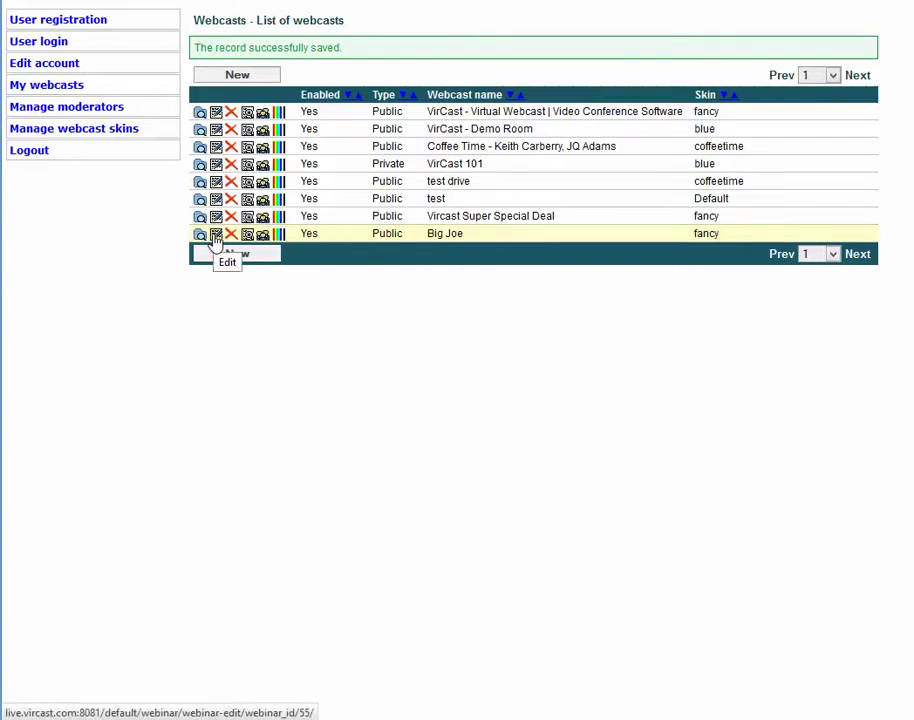
{"action": "left_click", "coordinate": [247, 235]}
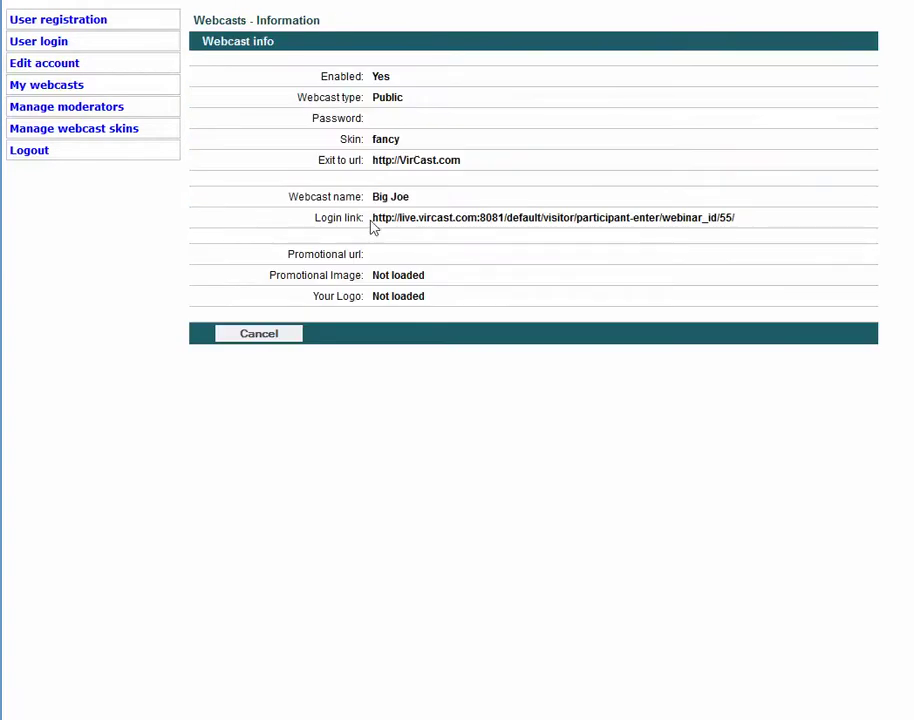
{"action": "left_click_drag", "start_coordinate": [372, 217], "coordinate": [505, 220]}
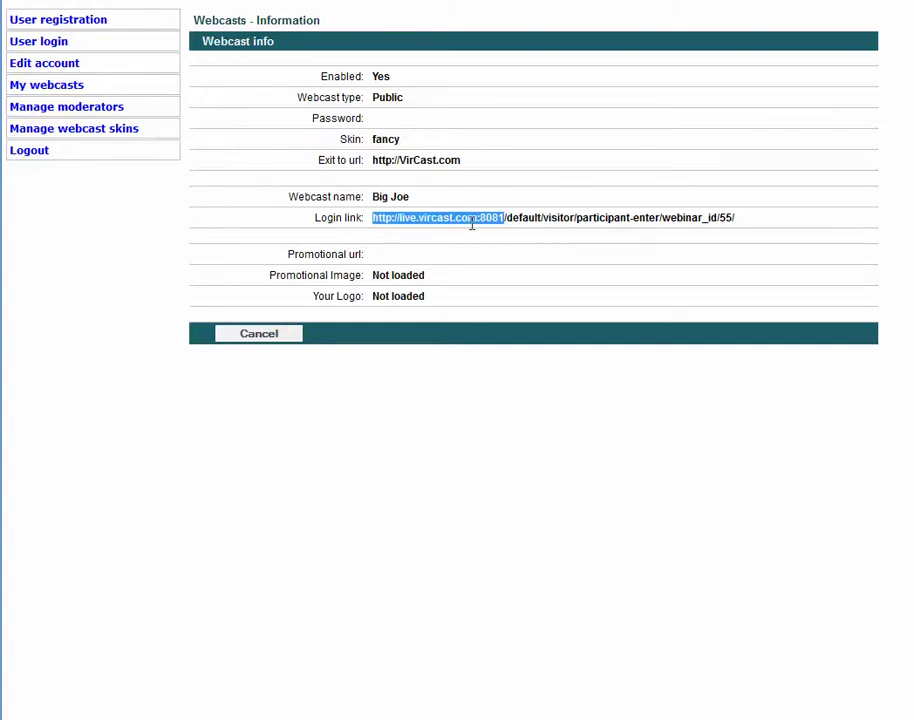
{"action": "right_click", "coordinate": [471, 222]}
{"action": "left_click", "coordinate": [510, 356]}
{"action": "left_click", "coordinate": [521, 238]}
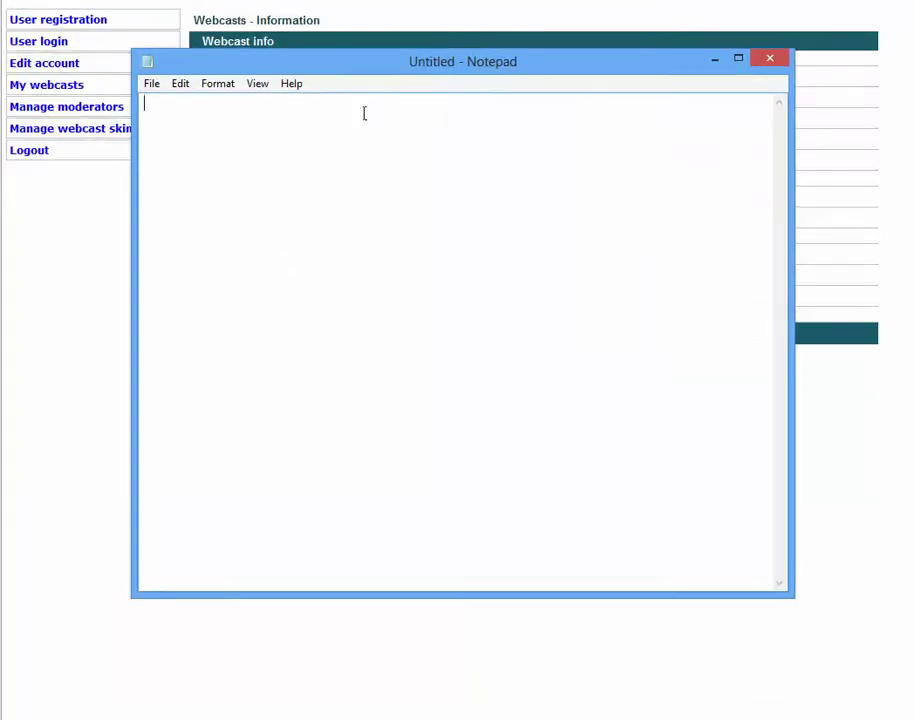
- Paste the server address into Notepad, then add the member's username and password on separate lines
{"action": "right_click", "coordinate": [365, 116]}
{"action": "left_click", "coordinate": [412, 188]}
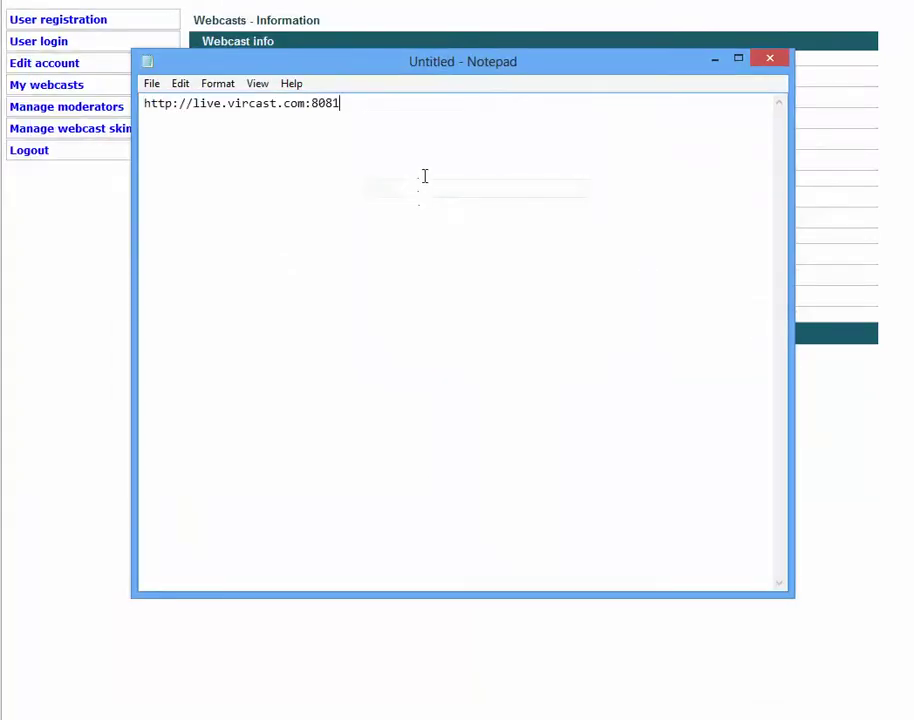
{"action": "key", "text": "Return"}
{"action": "left_click", "coordinate": [90, 228]}
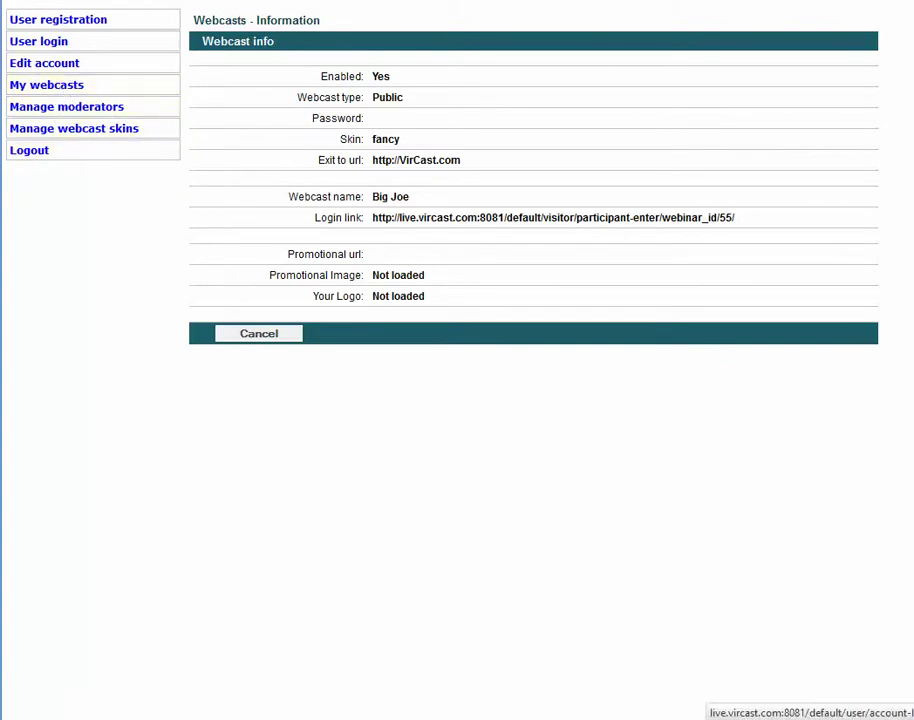
{"action": "key", "text": "alt+Tab"}
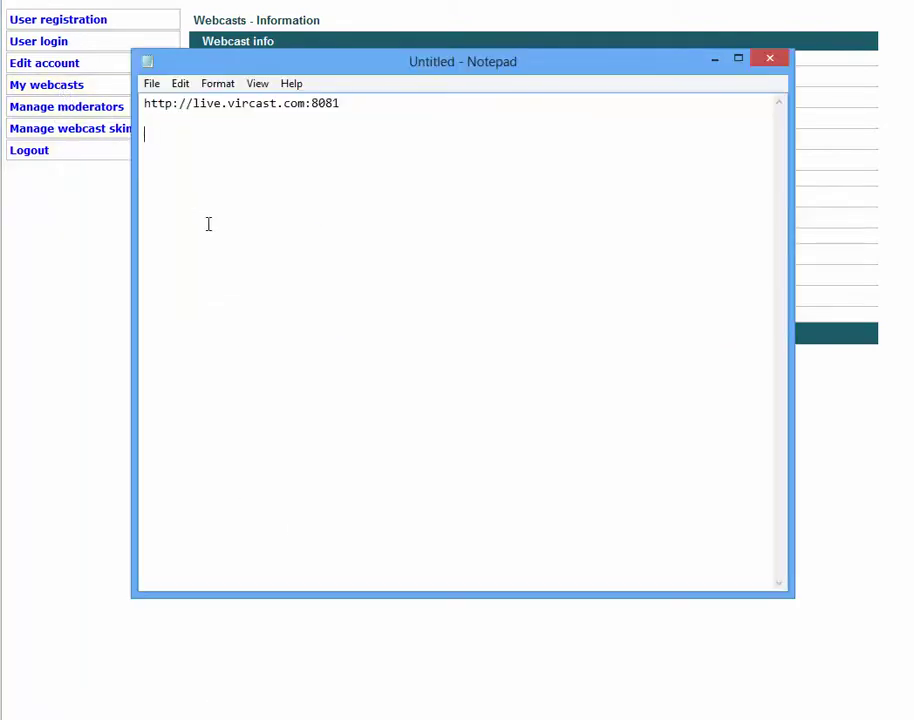
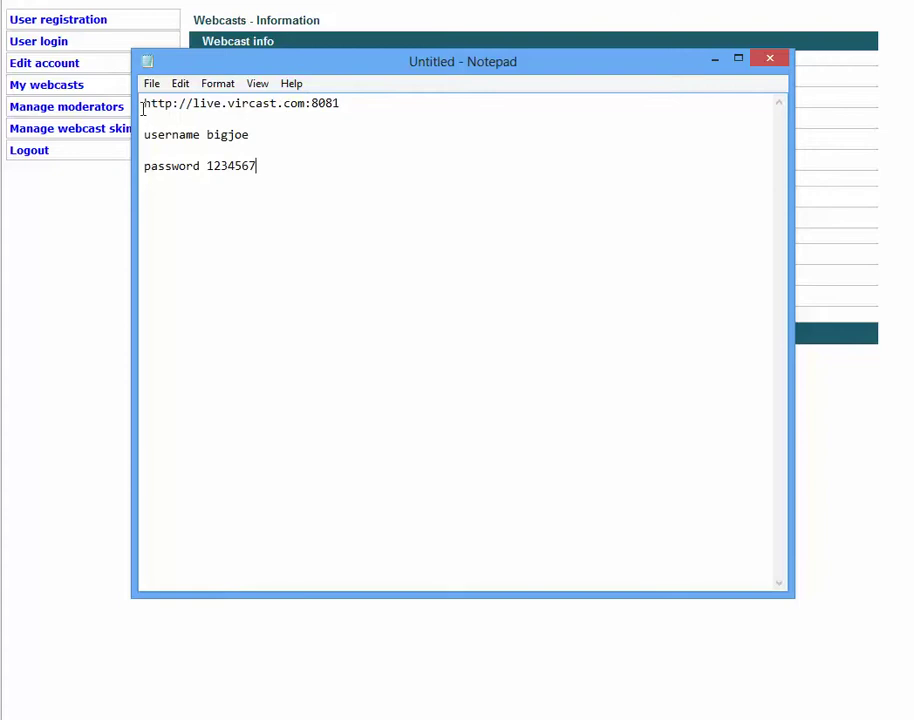
{"action": "left_click_drag", "start_coordinate": [144, 103], "coordinate": [273, 172]}
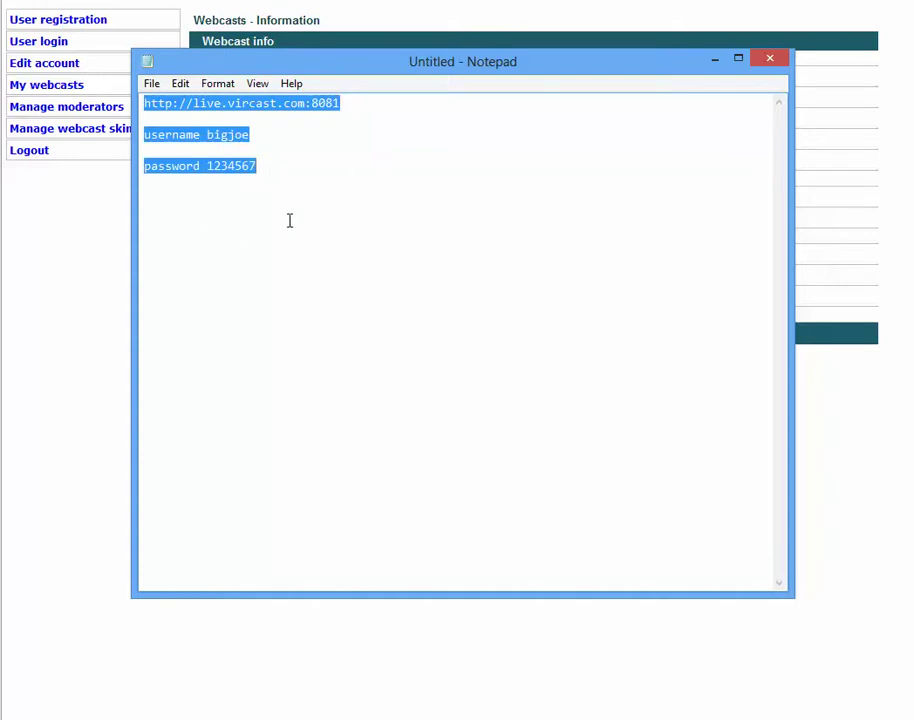
{"action": "left_click", "coordinate": [274, 180]}
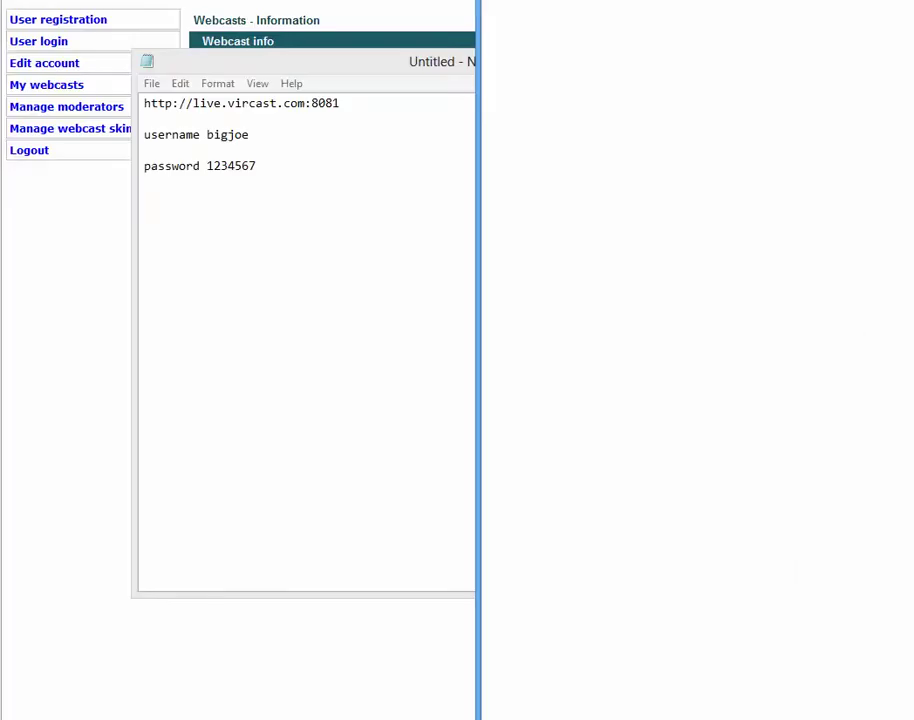
- Move and enlarge the Chrome window on Google's homepage, then bring the Notepad notes back in front
{"action": "left_click_drag", "start_coordinate": [912, 10], "coordinate": [587, 24]}
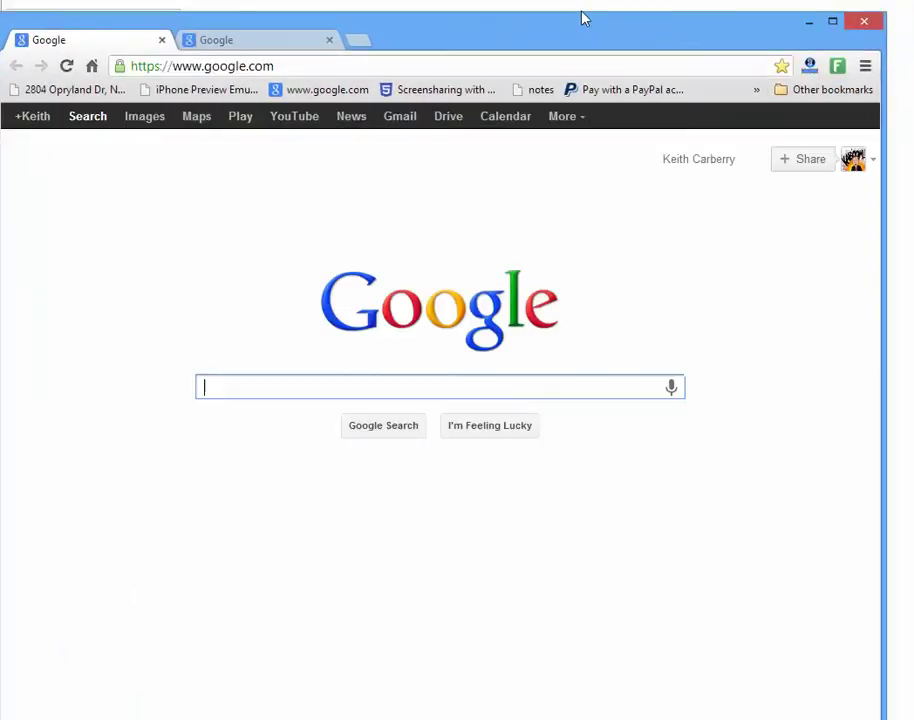
{"action": "left_click_drag", "start_coordinate": [570, 78], "coordinate": [584, 38]}
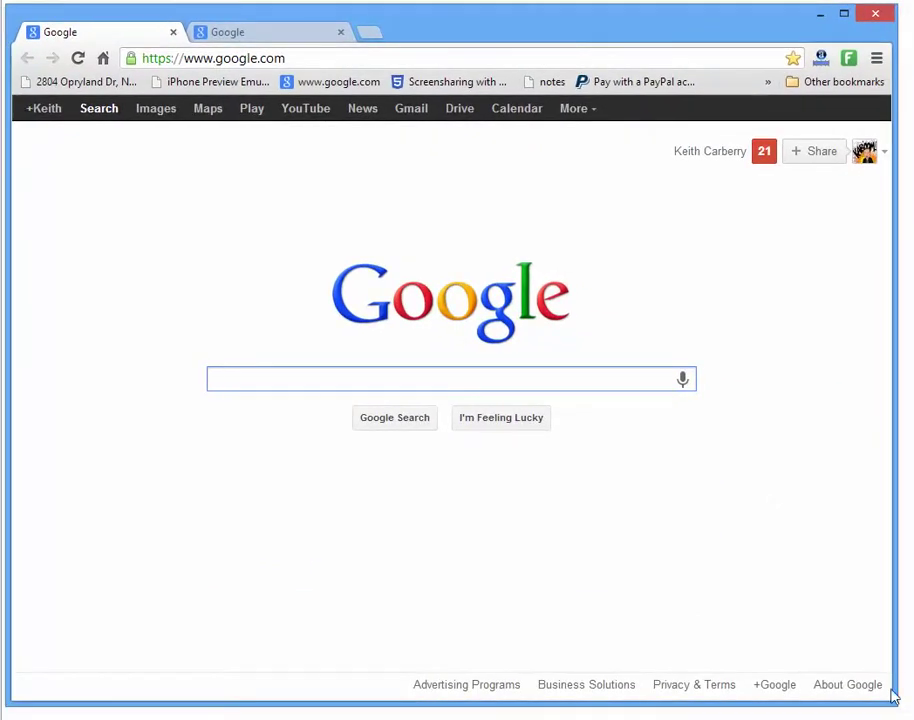
{"action": "left_click_drag", "start_coordinate": [894, 702], "coordinate": [908, 714]}
{"action": "key", "text": "alt+Tab"}
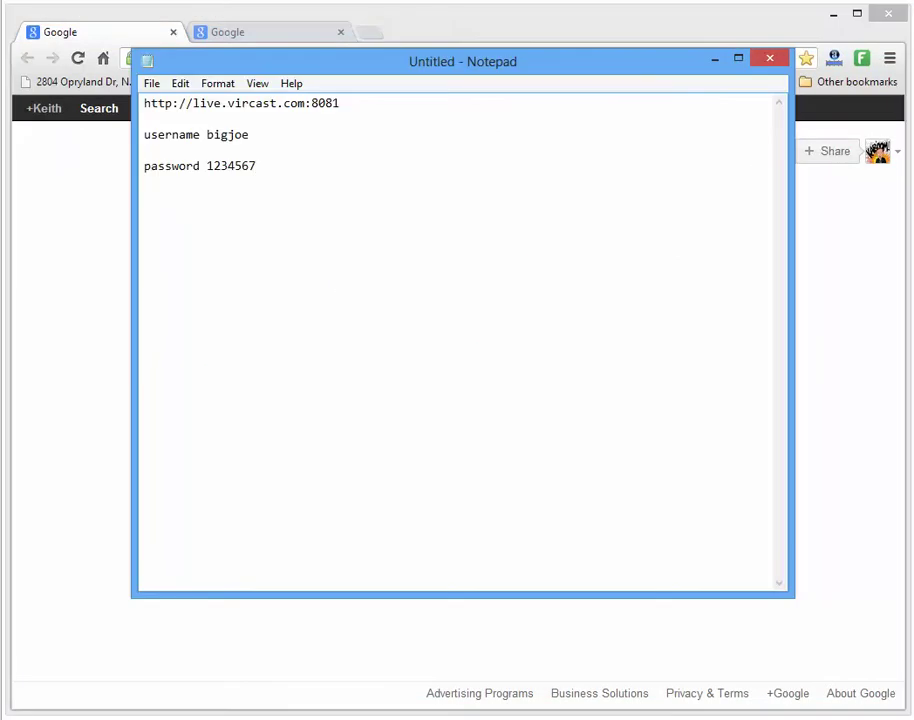
{"action": "left_click", "coordinate": [349, 106]}
{"action": "type", "text": "cast.co"}
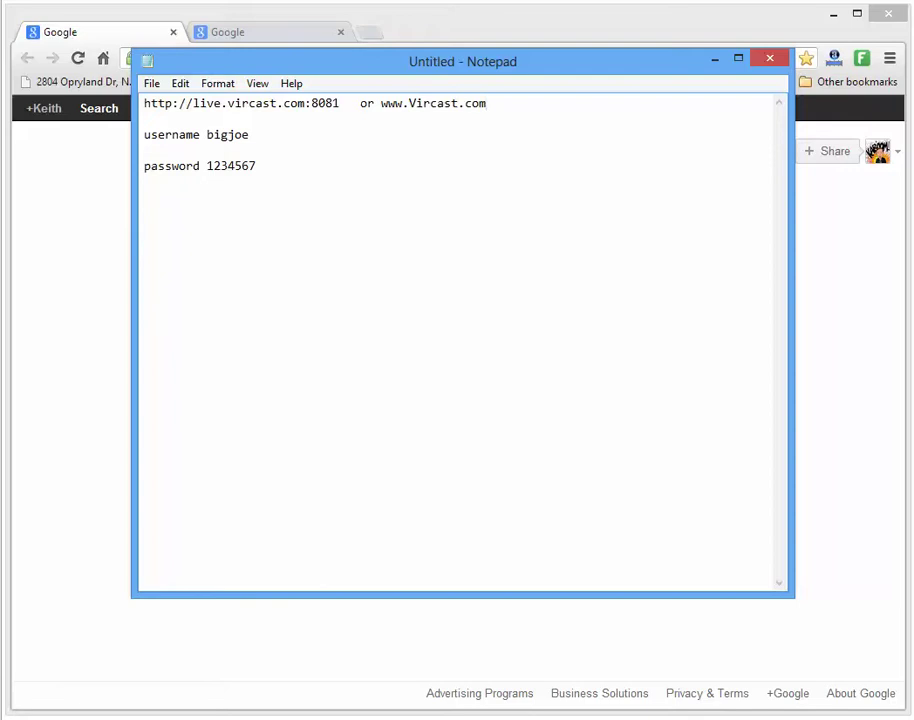
{"action": "type", "text": "m click member login"}
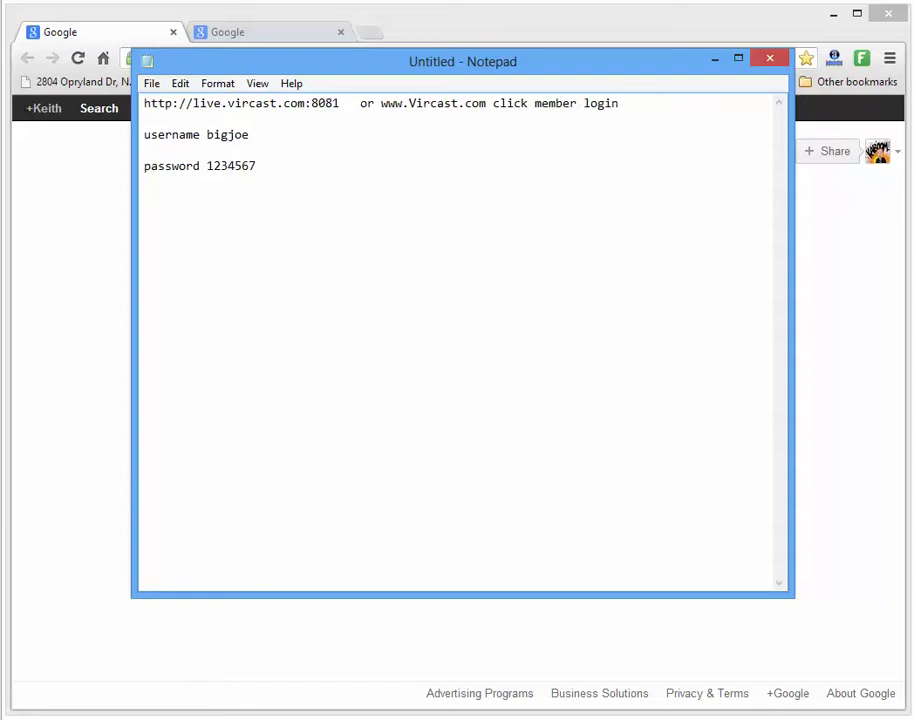
{"action": "left_click", "coordinate": [106, 235]}
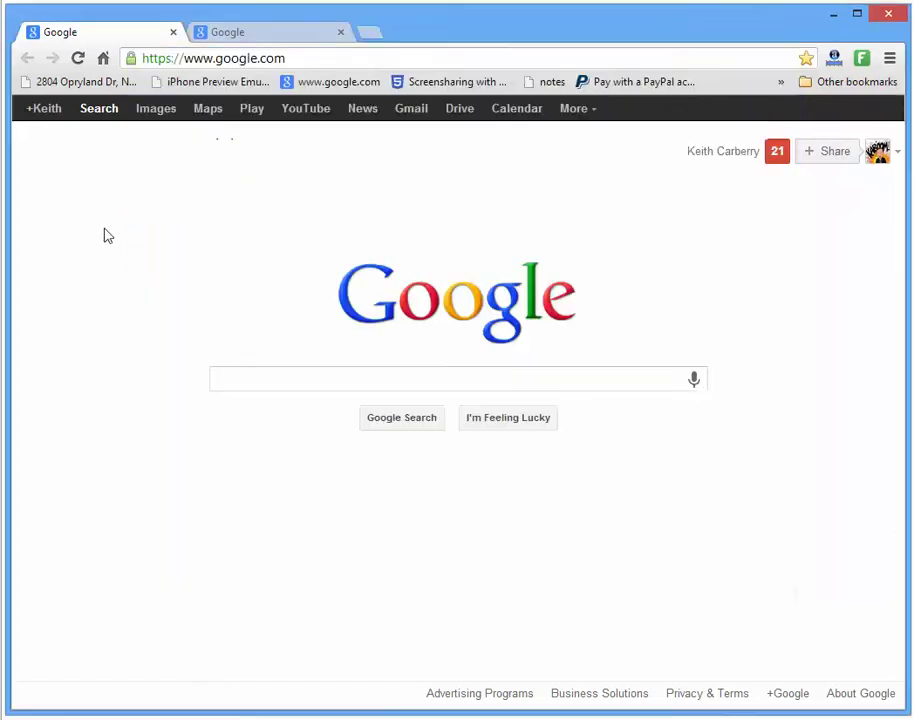
- Go to vircast.com, reload the homepage, and open the Member Login page
{"action": "left_click", "coordinate": [310, 58]}
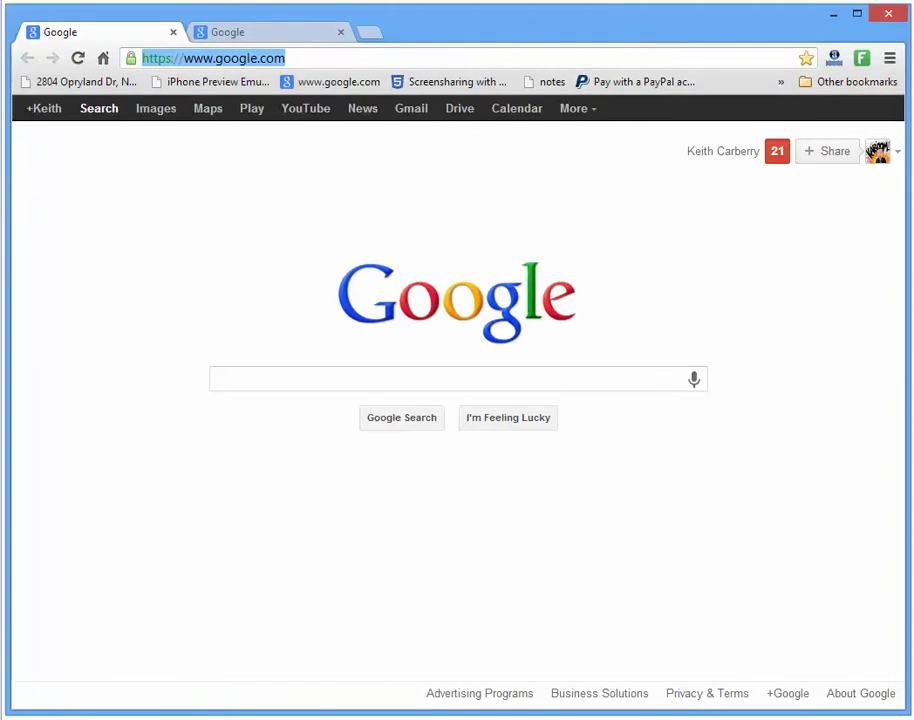
{"action": "type", "text": "vircast"}
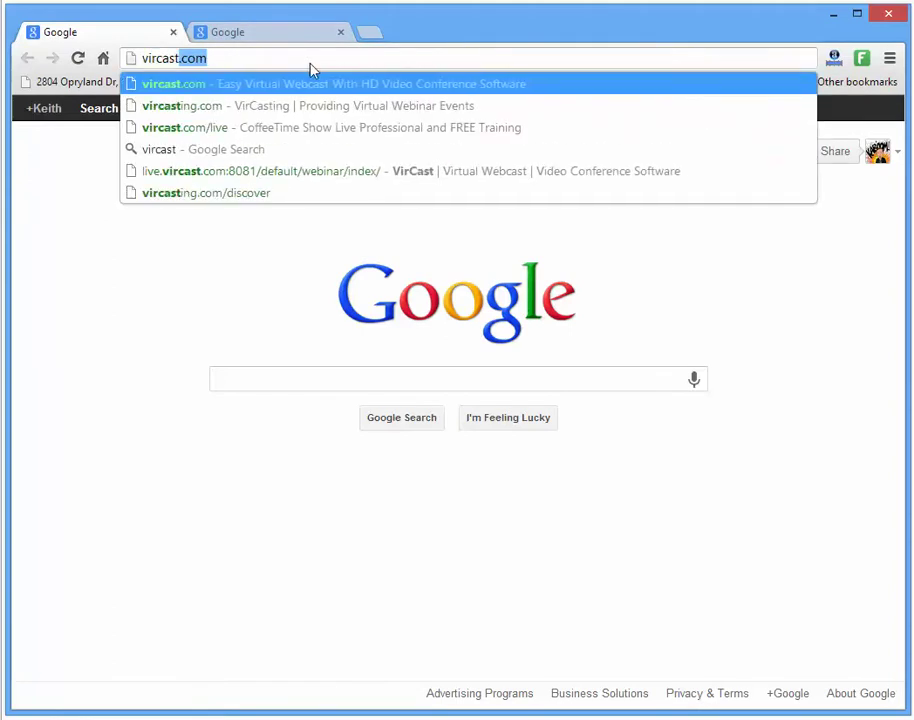
{"action": "key", "text": "Return"}
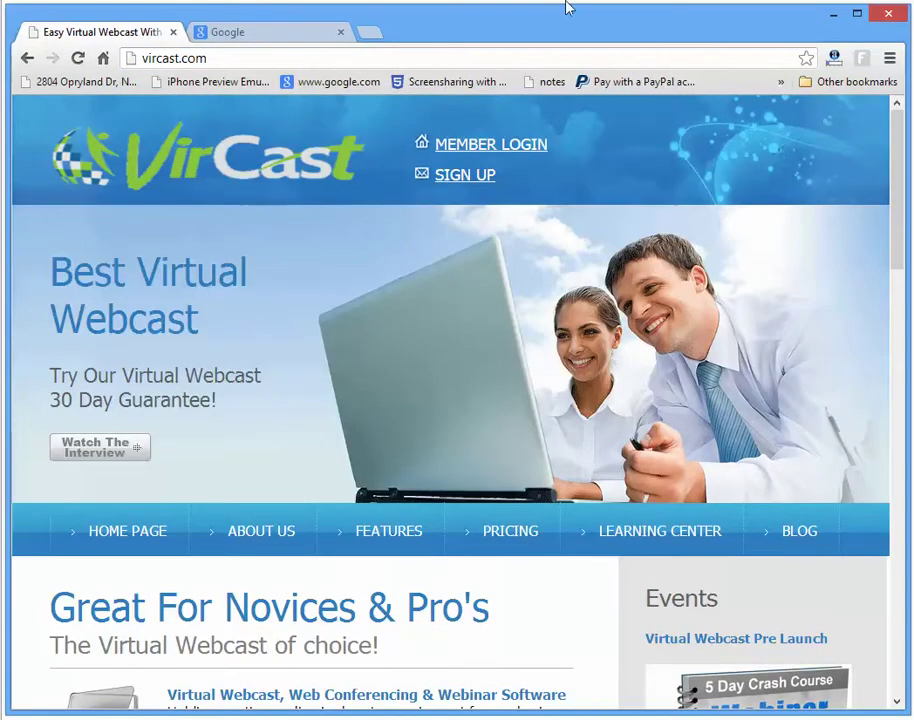
{"action": "left_click", "coordinate": [77, 58]}
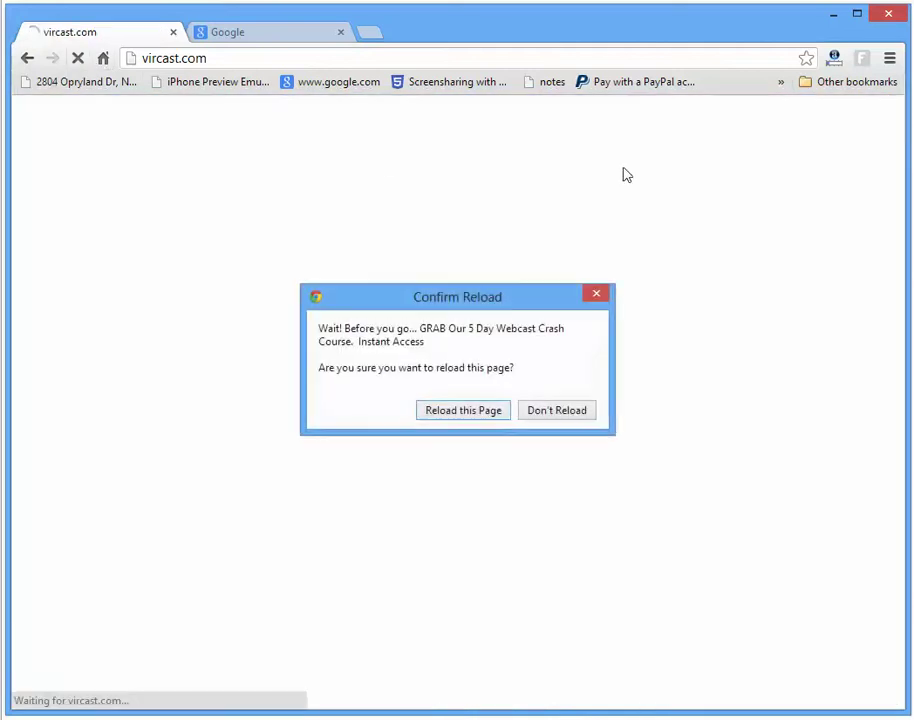
{"action": "left_click", "coordinate": [471, 413]}
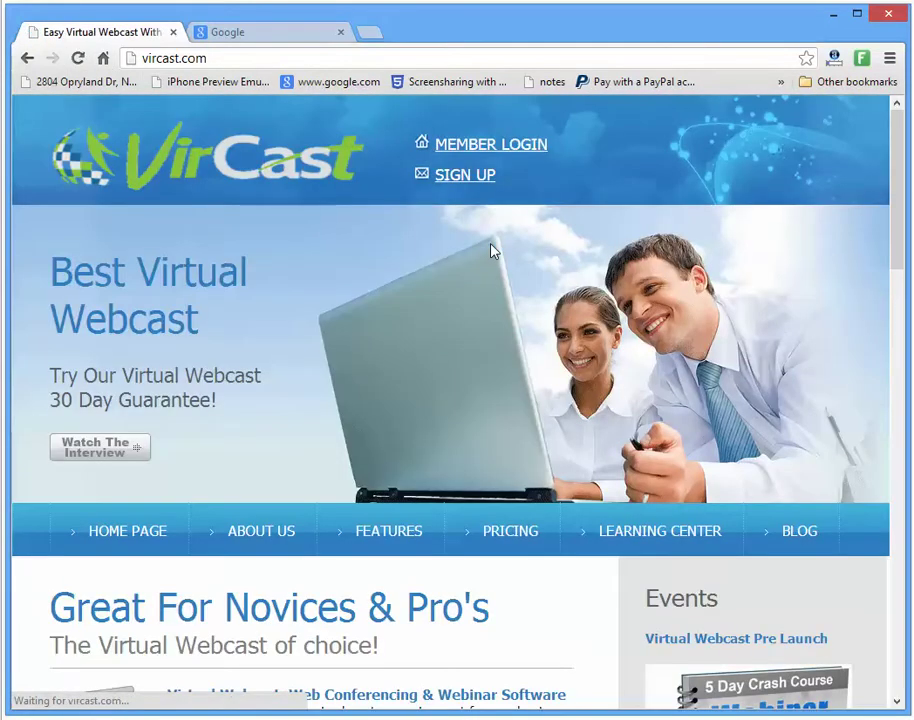
{"action": "left_click", "coordinate": [469, 150]}
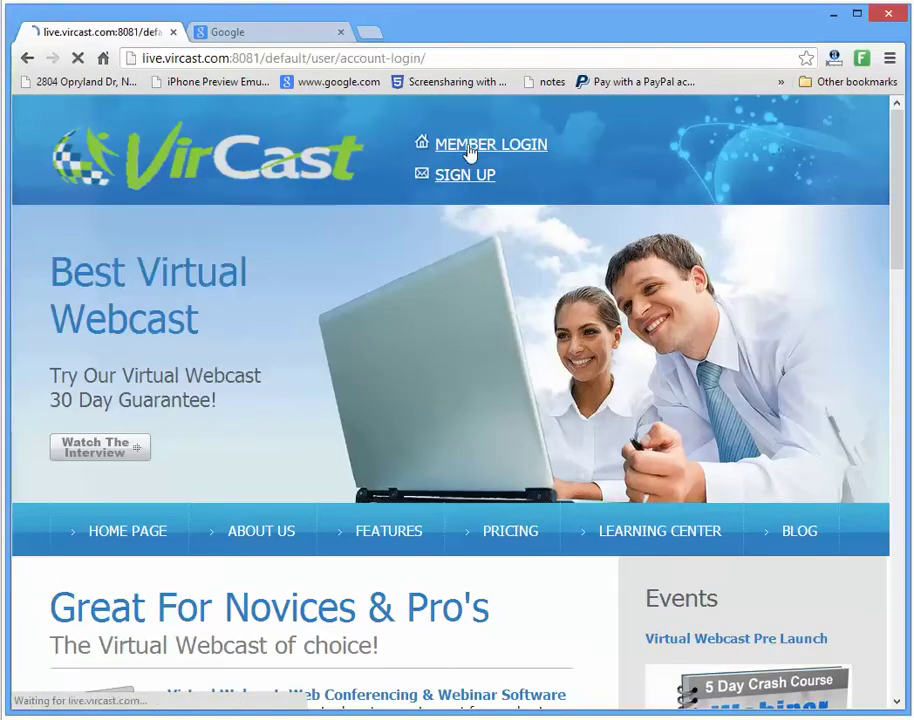
- Sign in as the member using the noted username and password
{"action": "left_click", "coordinate": [447, 173]}
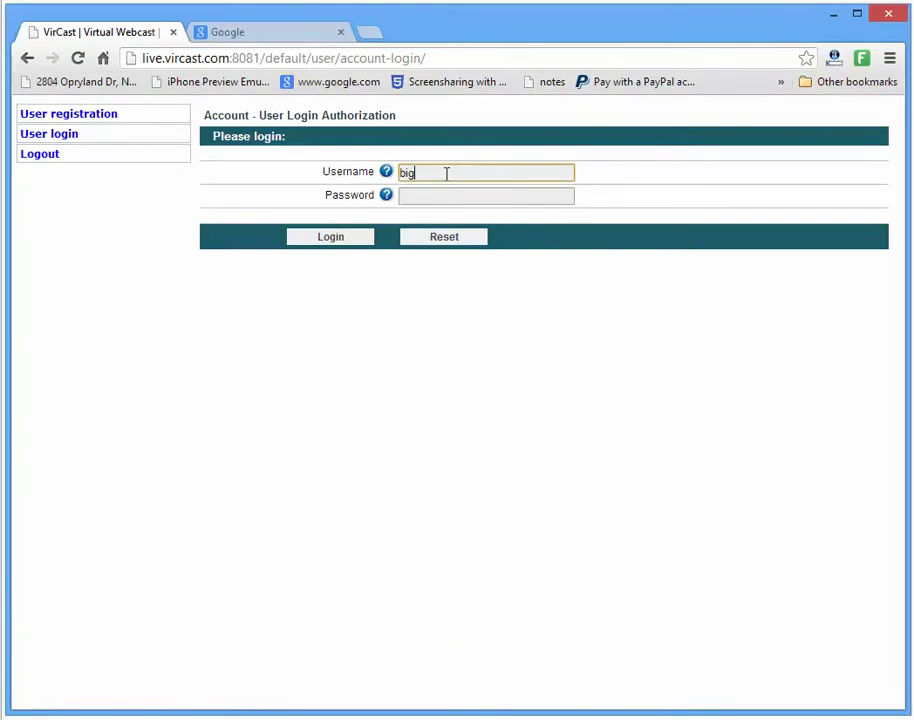
{"action": "key", "text": "Tab"}
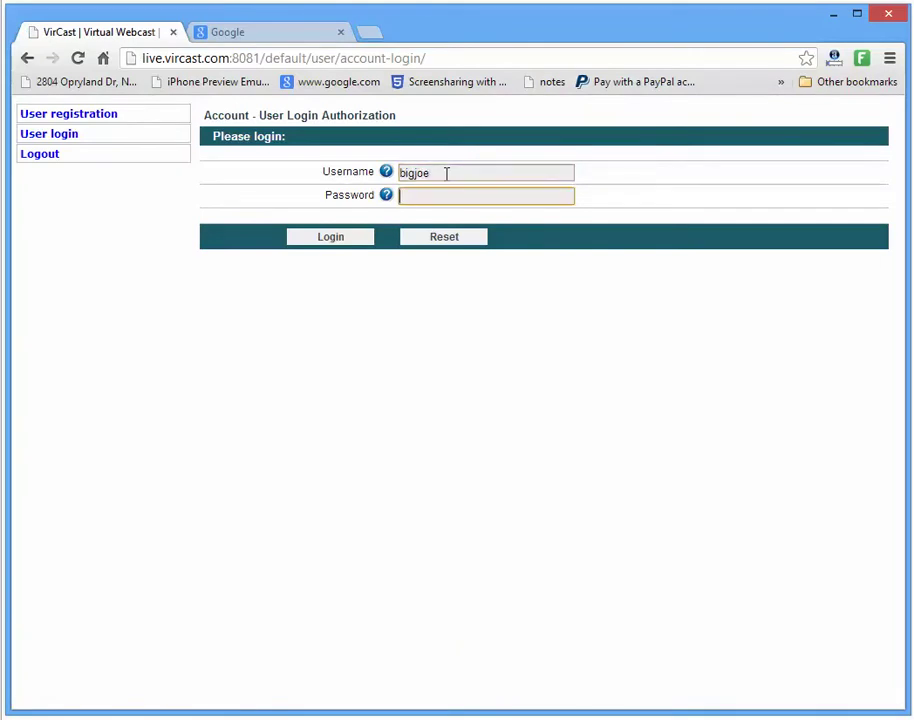
{"action": "type", "text": "••"}
{"action": "left_click", "coordinate": [333, 240]}
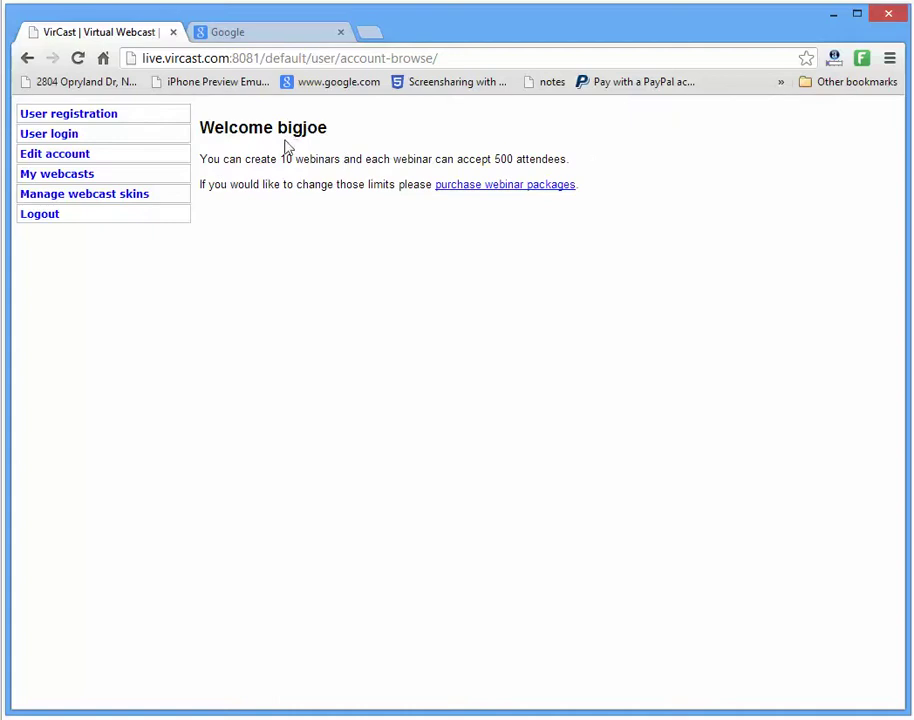
- Open the member's My webcasts list, go back, then reopen it to find Big Joe
{"action": "left_click", "coordinate": [59, 180]}
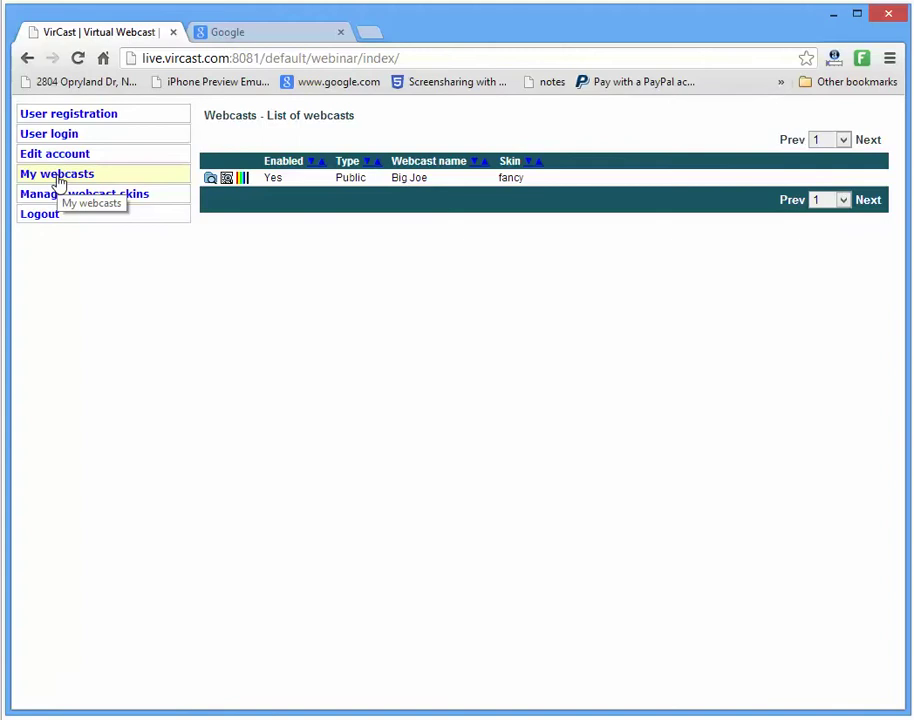
{"action": "left_click", "coordinate": [27, 58]}
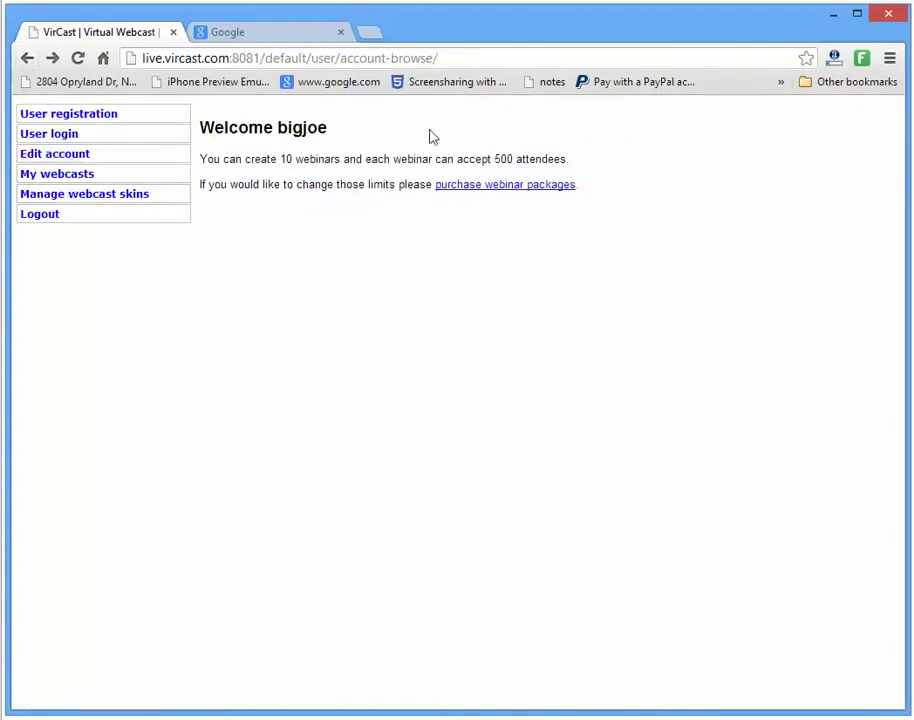
{"action": "left_click", "coordinate": [50, 179]}
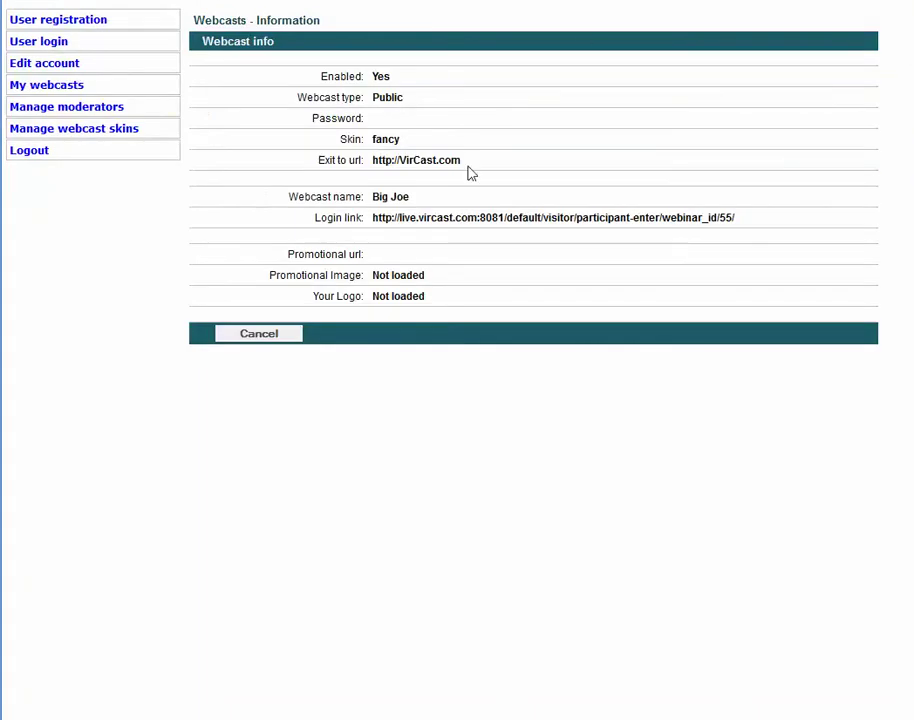
- Make the member a moderator of Vircast Super Special Deal, then reload the member's webcast list
{"action": "left_click", "coordinate": [47, 88]}
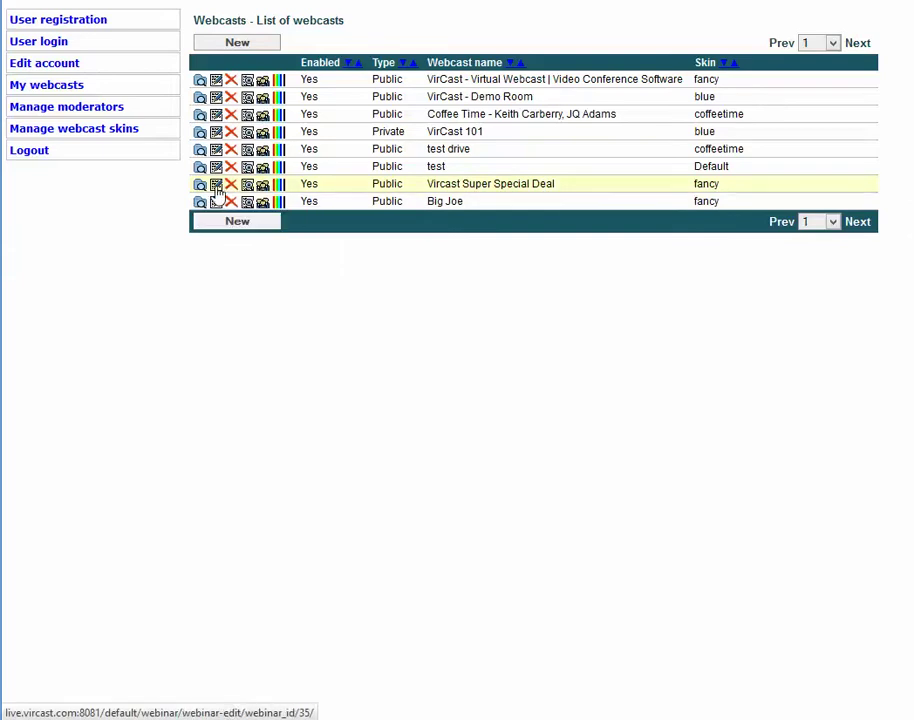
{"action": "left_click", "coordinate": [215, 190]}
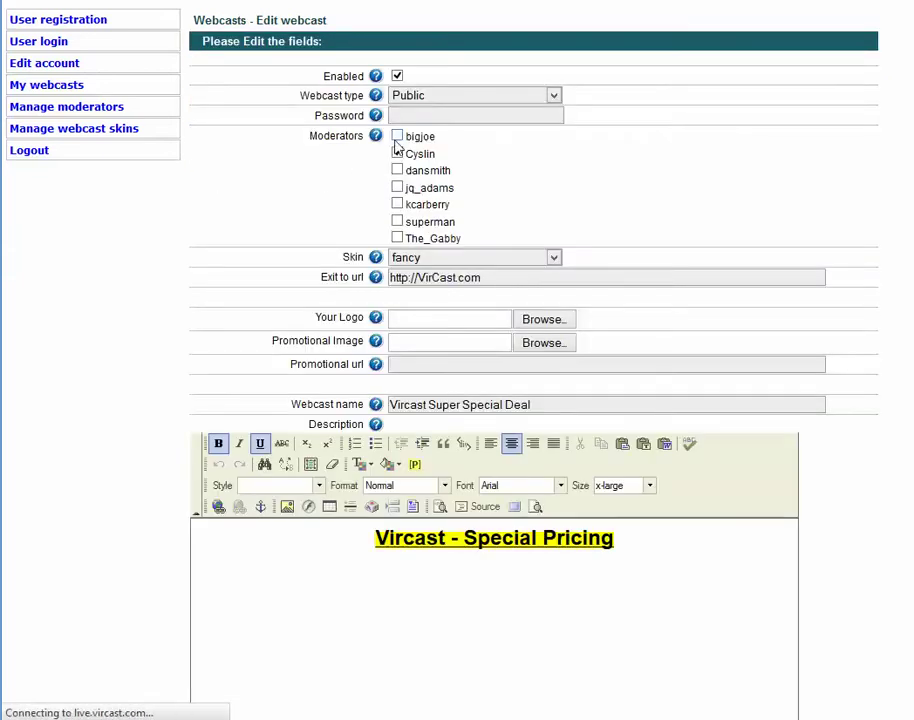
{"action": "left_click", "coordinate": [397, 153]}
{"action": "left_click", "coordinate": [397, 136]}
{"action": "scroll", "coordinate": [653, 308], "scroll_direction": "down", "scroll_amount": 2}
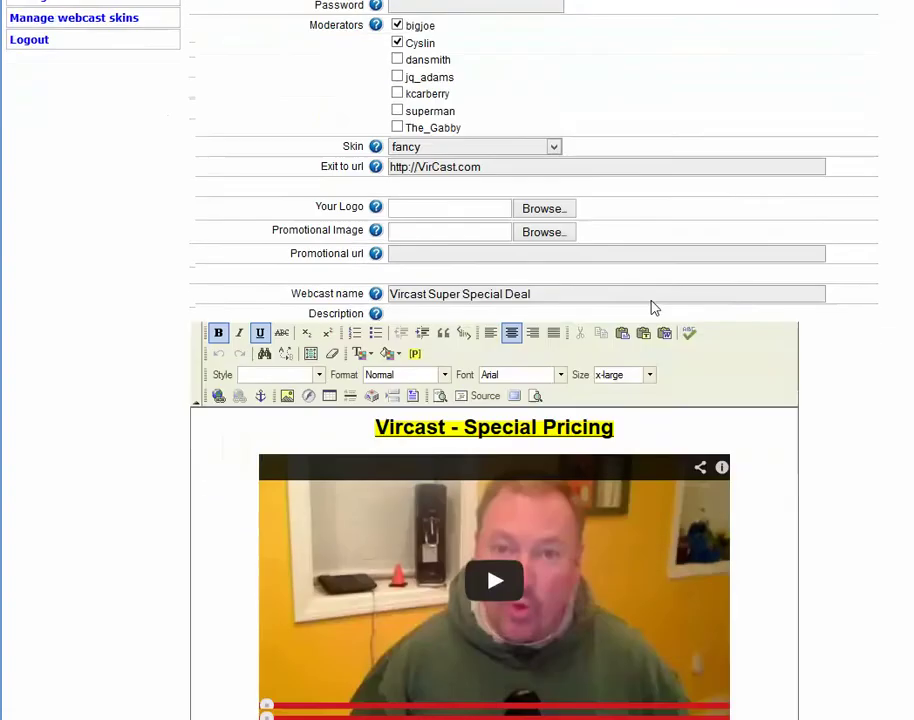
{"action": "scroll", "coordinate": [653, 308], "scroll_direction": "down", "scroll_amount": 2}
{"action": "left_click", "coordinate": [314, 704]}
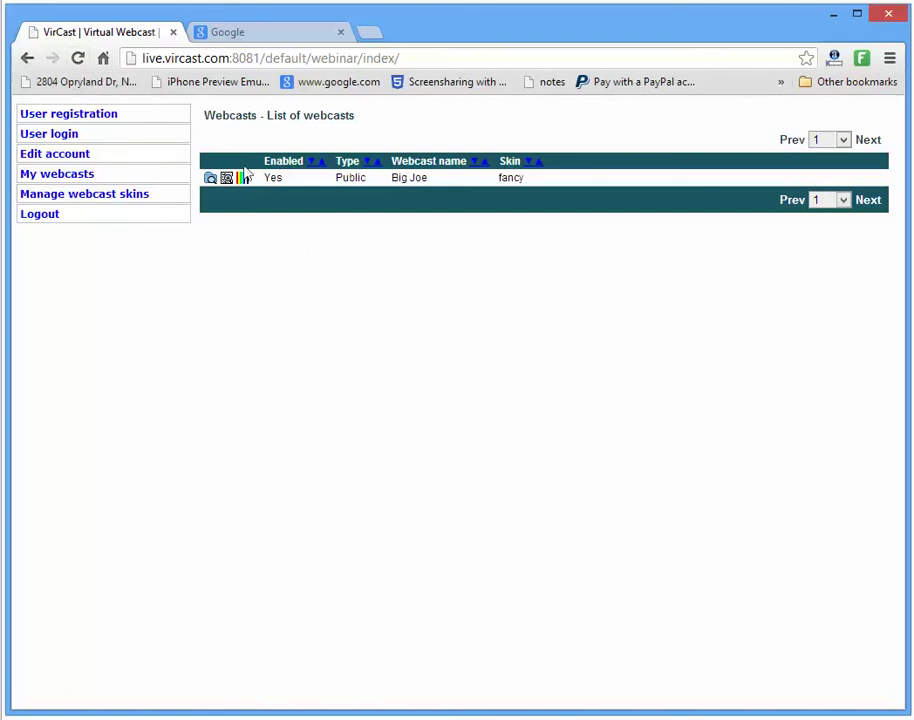
{"action": "left_click", "coordinate": [78, 60]}
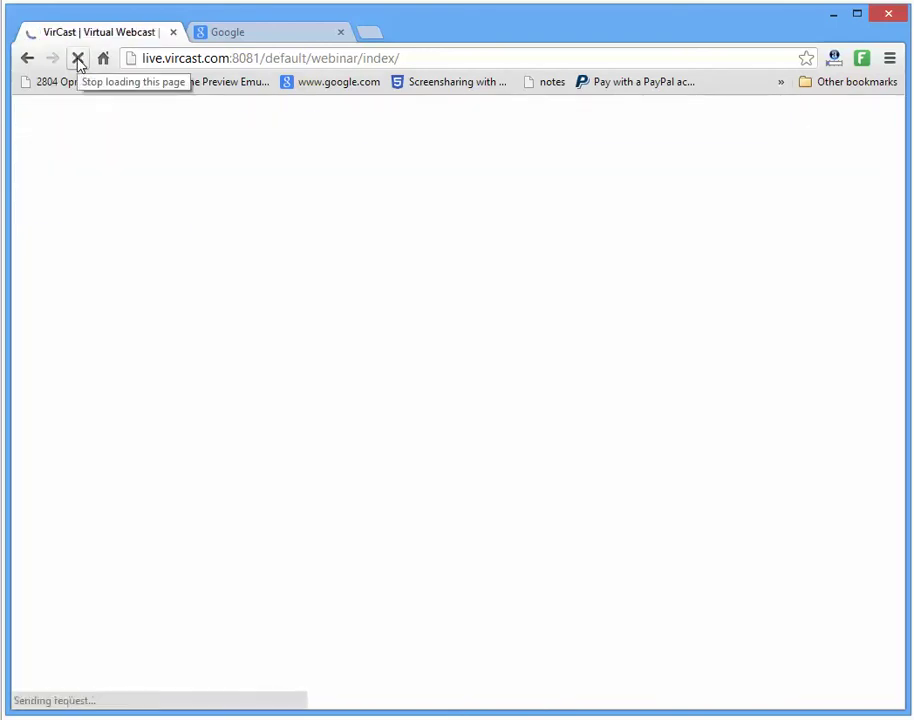